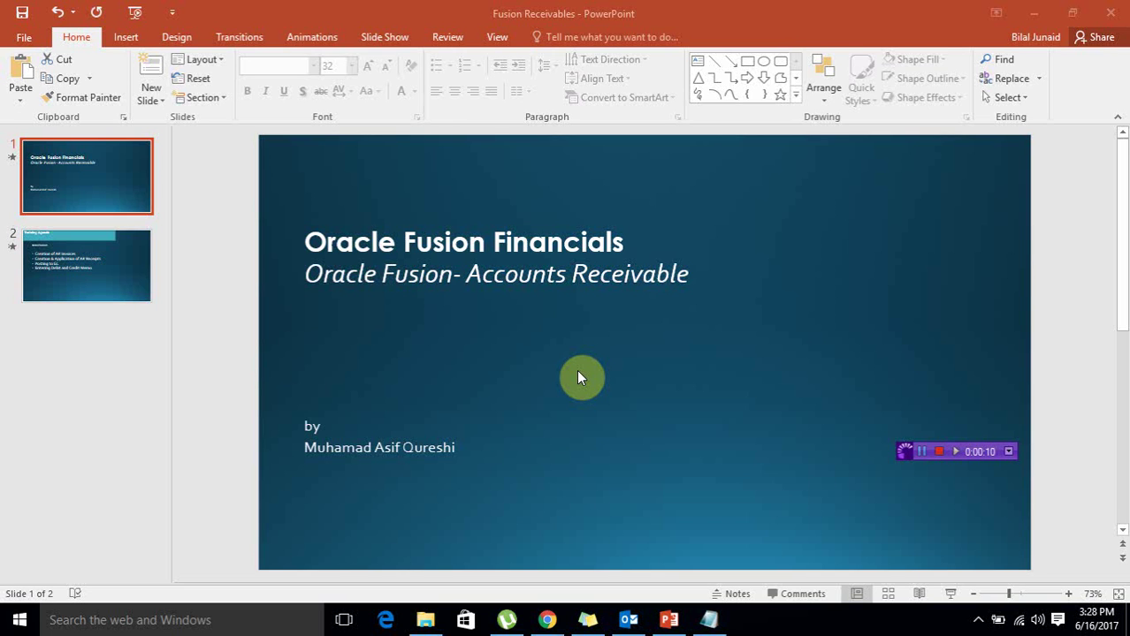
# - Go to the Training Agenda slide and select the 'Posting to GL' agenda item
pyautogui.moveTo(905, 460); pyautogui.dragTo(911, 589)
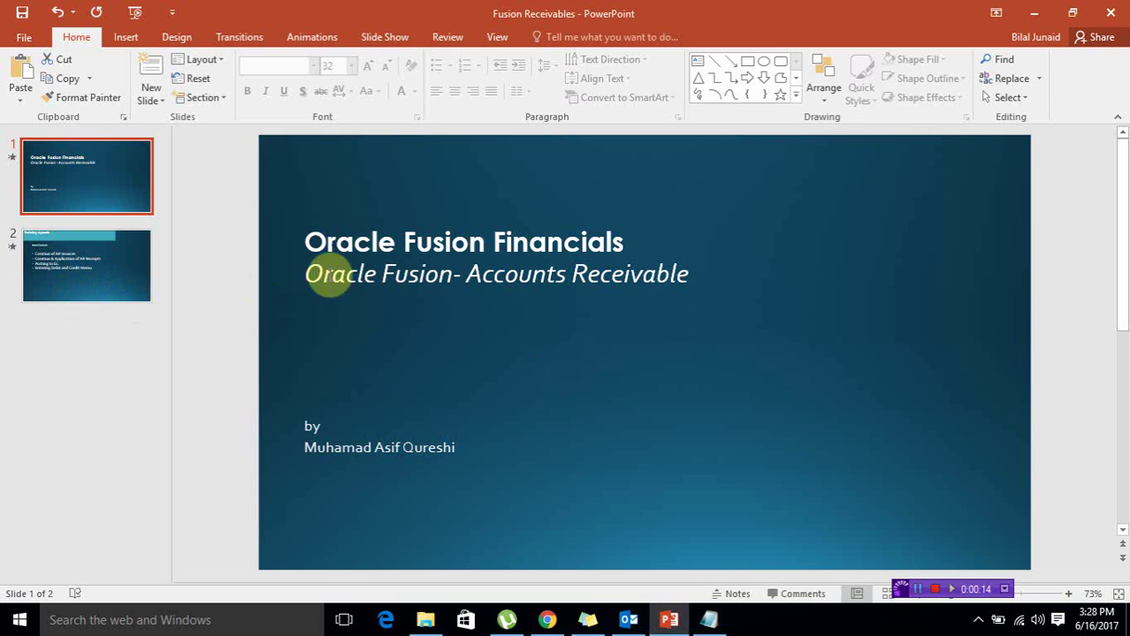
pyautogui.click(93, 291)
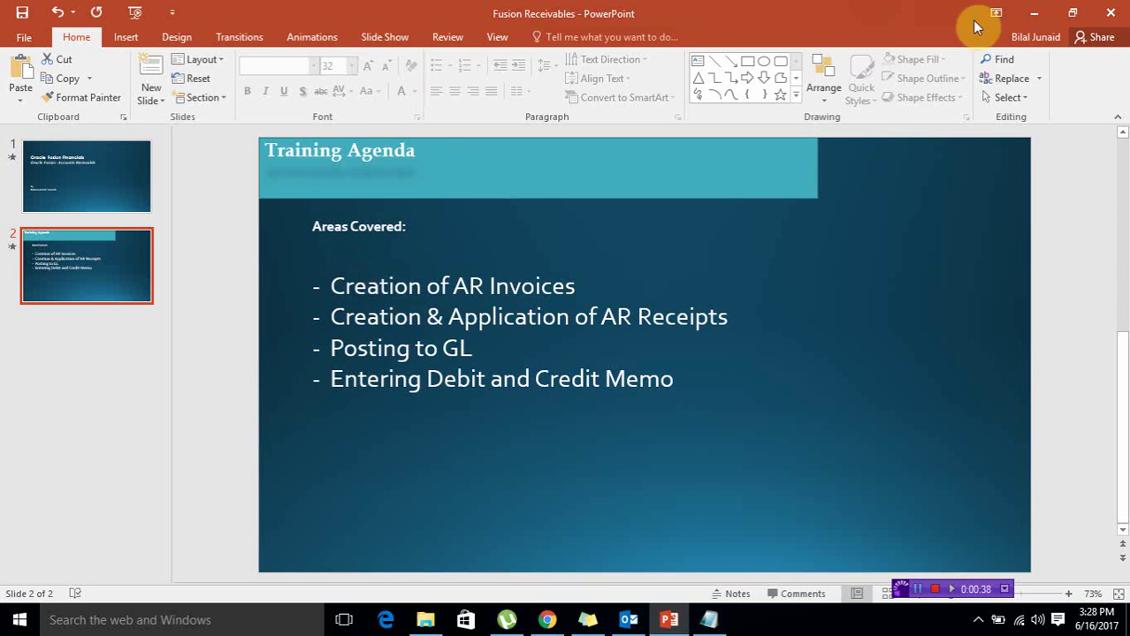
pyautogui.moveTo(331, 348); pyautogui.dragTo(476, 351)
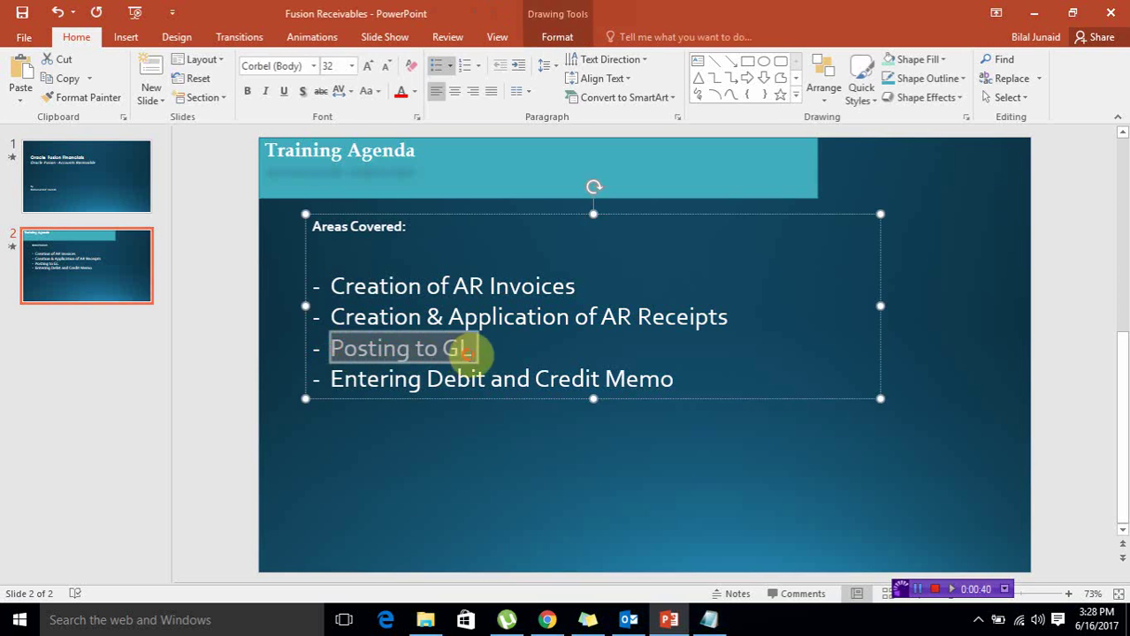
# - Minimize PowerPoint and open the Billing work area under the Receivables group on the home page
pyautogui.click(1031, 13)
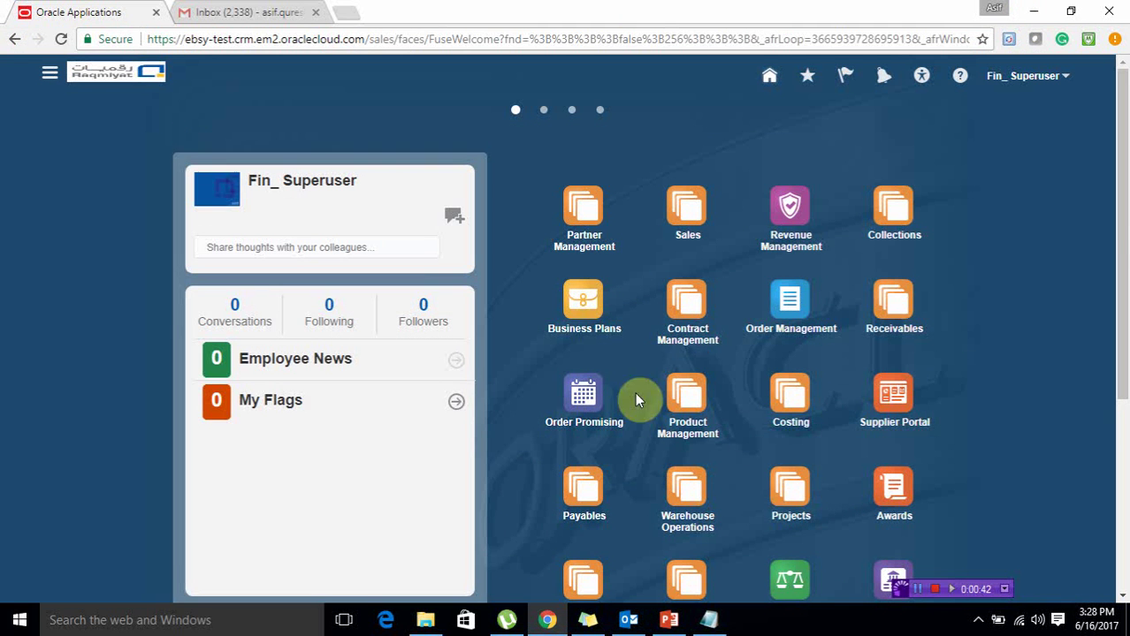
pyautogui.moveTo(1120, 237); pyautogui.dragTo(1118, 276)
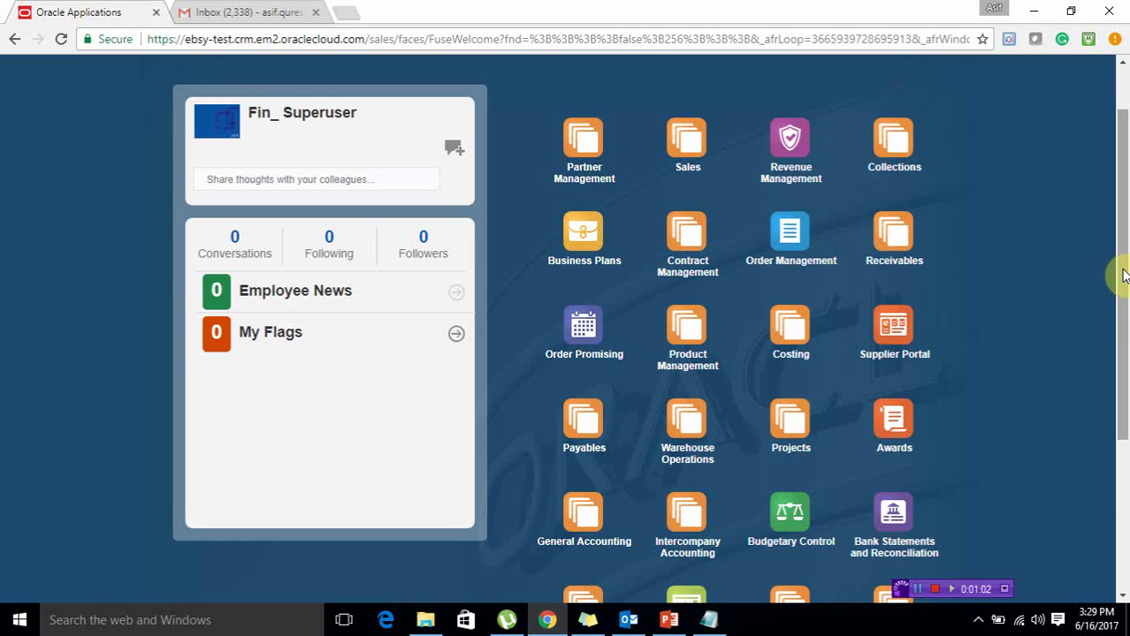
pyautogui.moveTo(1123, 275); pyautogui.dragTo(1123, 354)
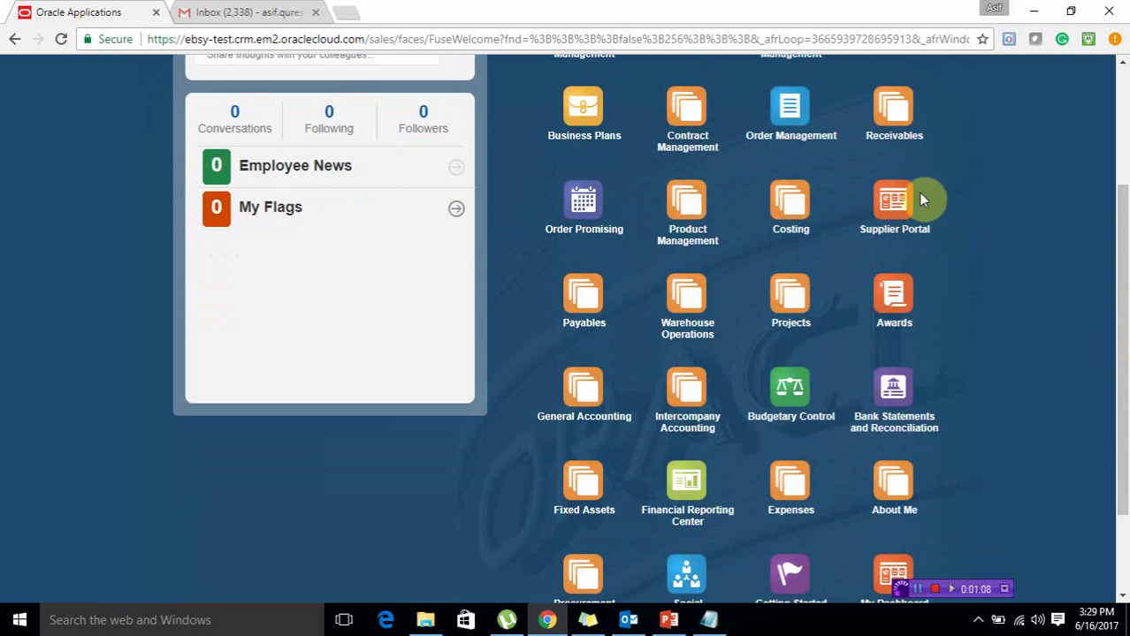
pyautogui.click(893, 110)
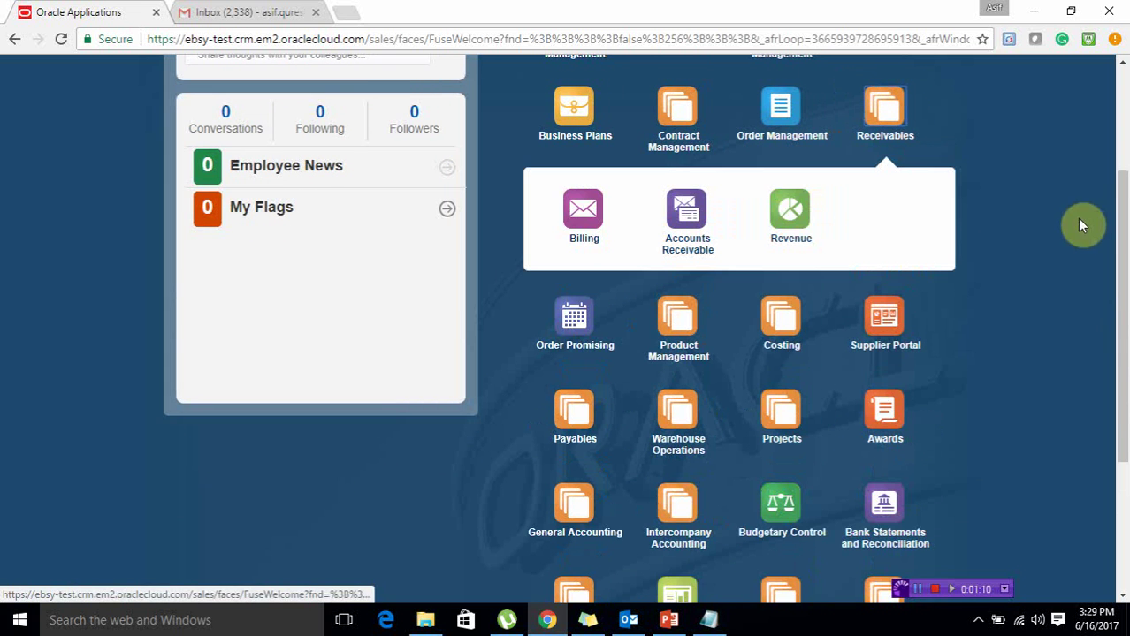
pyautogui.click(583, 212)
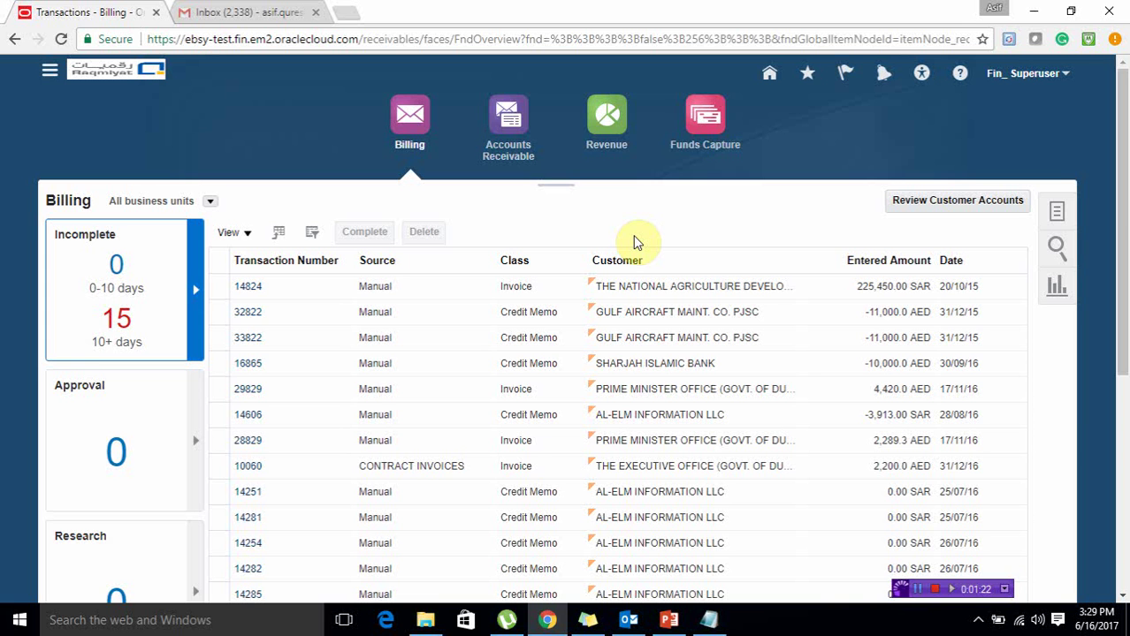
# - In Manage Transactions, clear the bill-to customer entry and search by transaction number 33825
pyautogui.click(1055, 210)
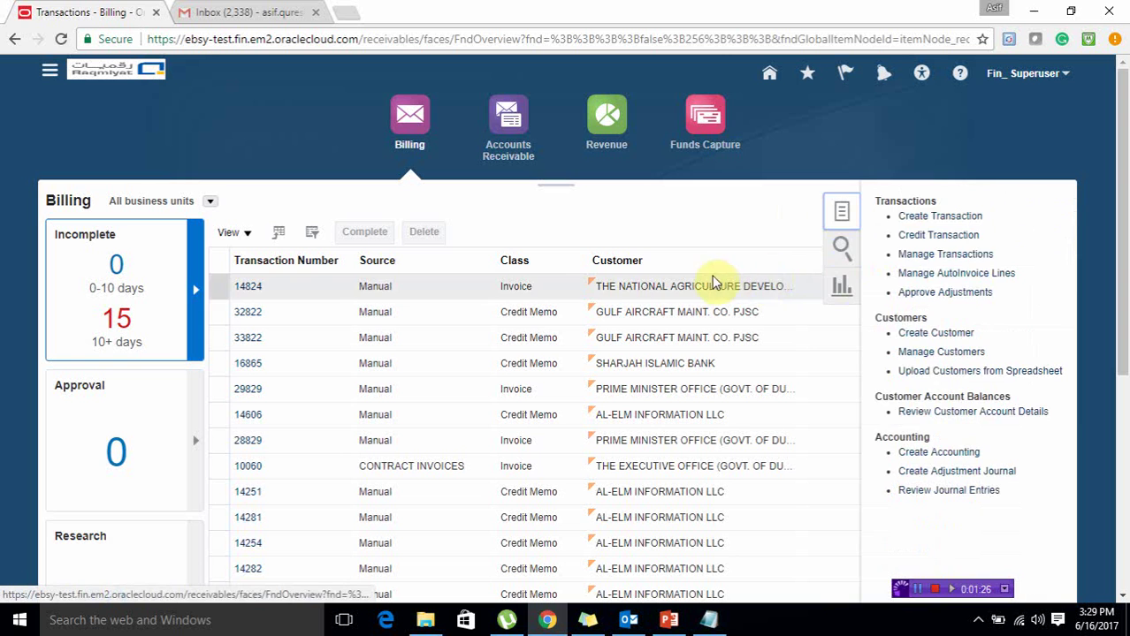
pyautogui.click(954, 255)
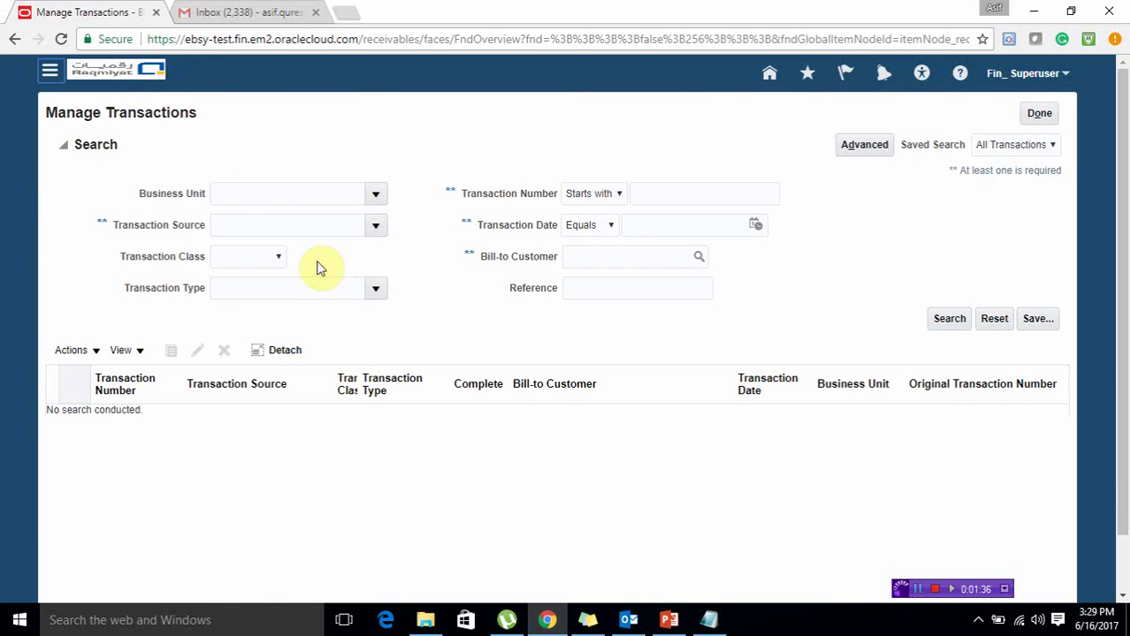
pyautogui.click(702, 200)
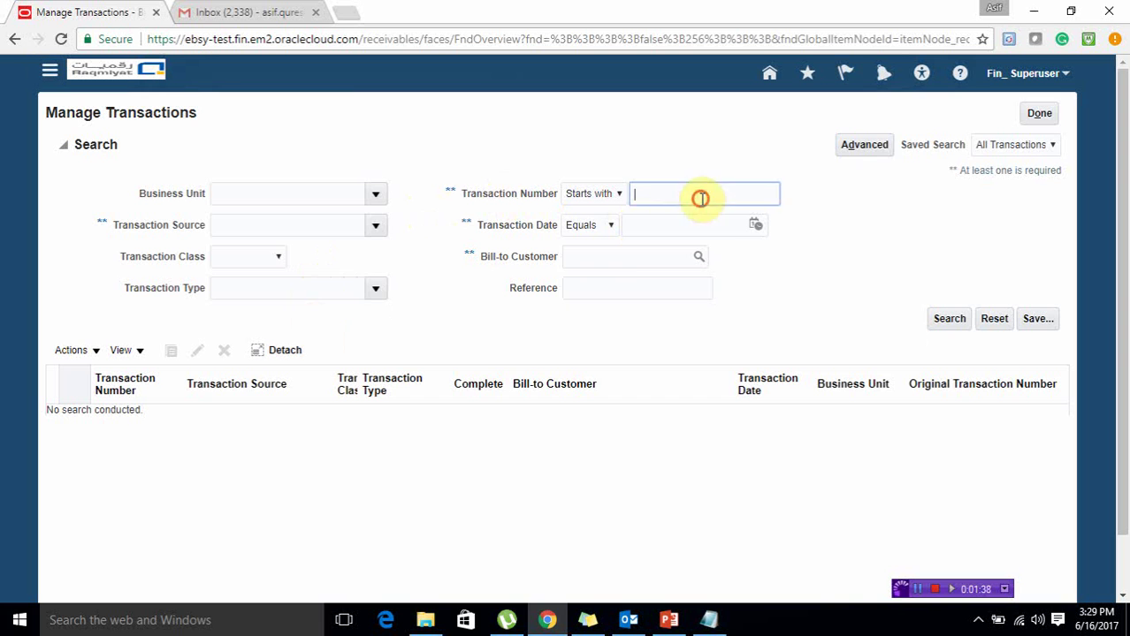
pyautogui.click(614, 256)
pyautogui.write('6987458')
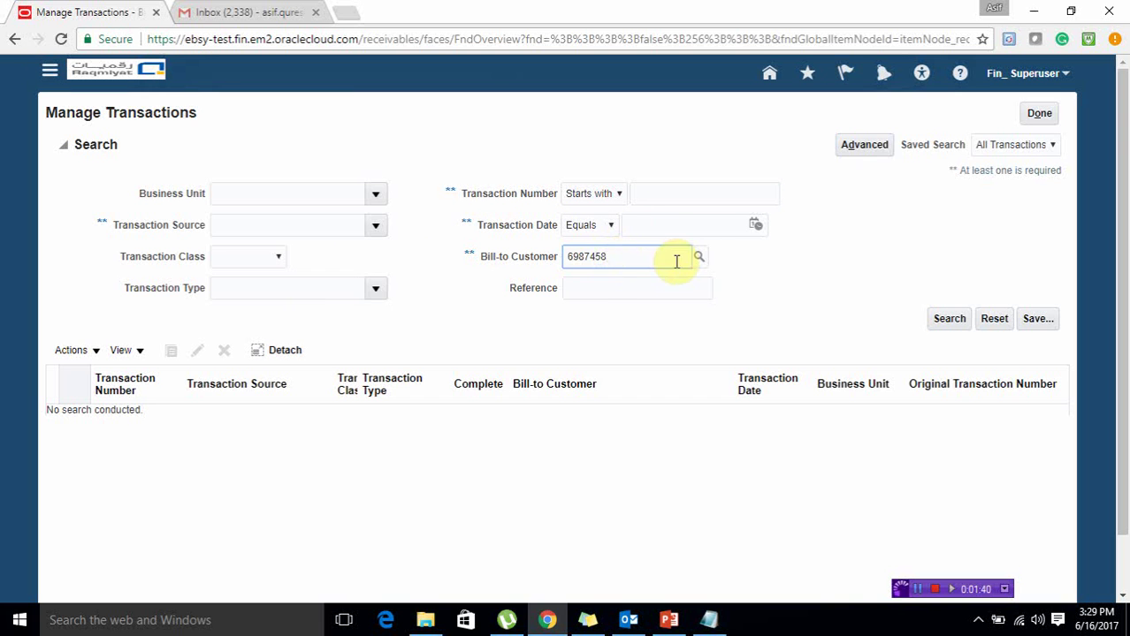
pyautogui.moveTo(636, 256); pyautogui.dragTo(532, 265)
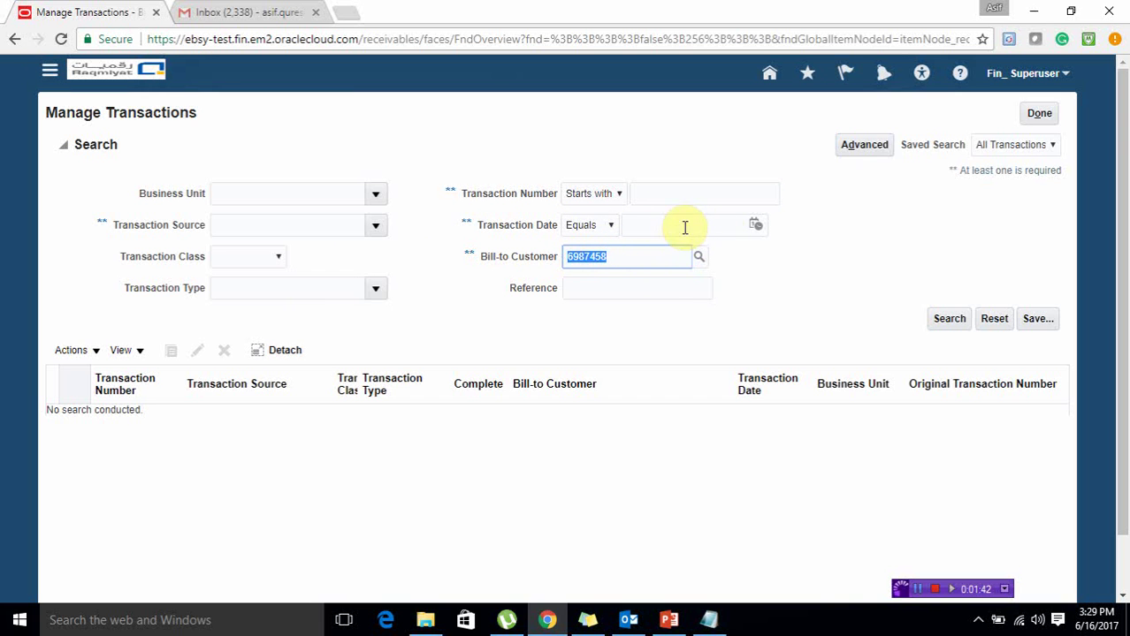
pyautogui.press('BackSpace')
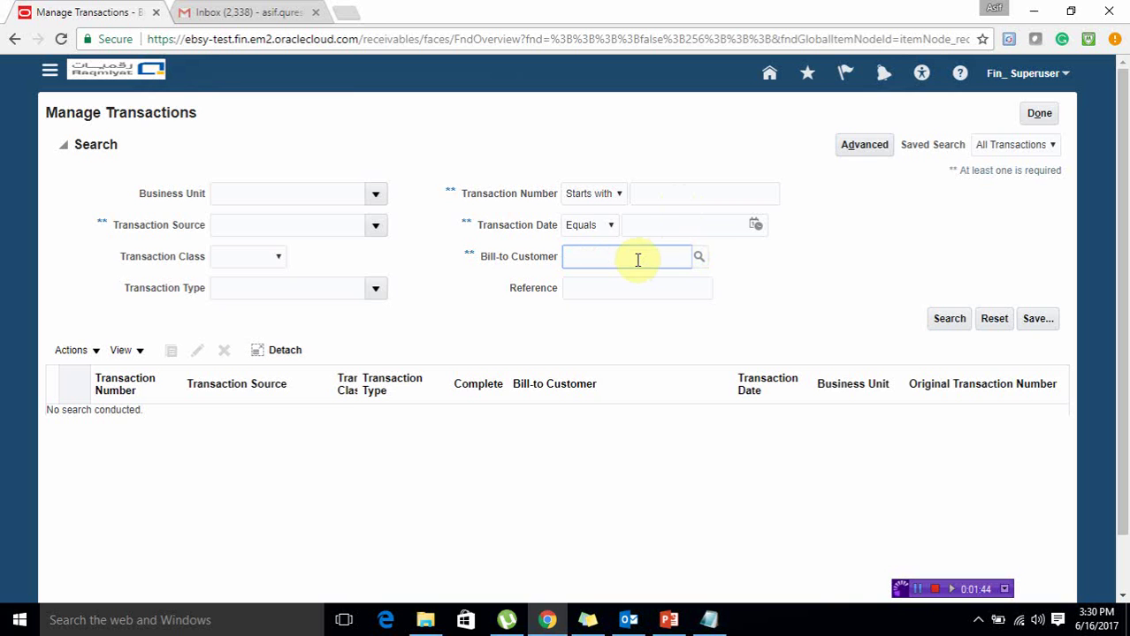
pyautogui.click(673, 190)
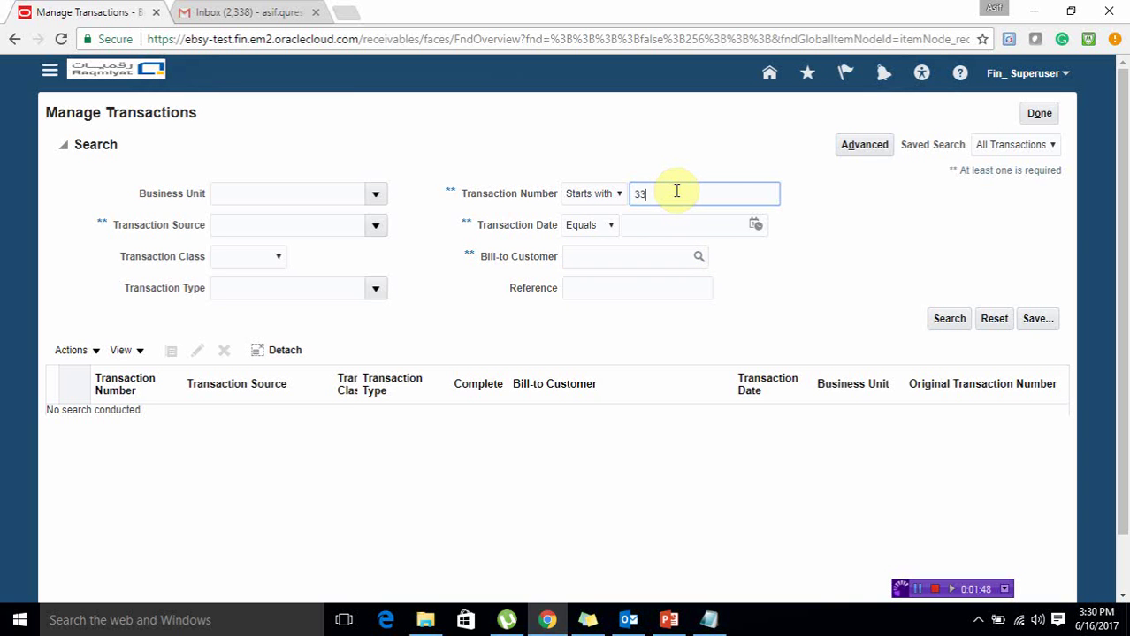
pyautogui.write('33825')
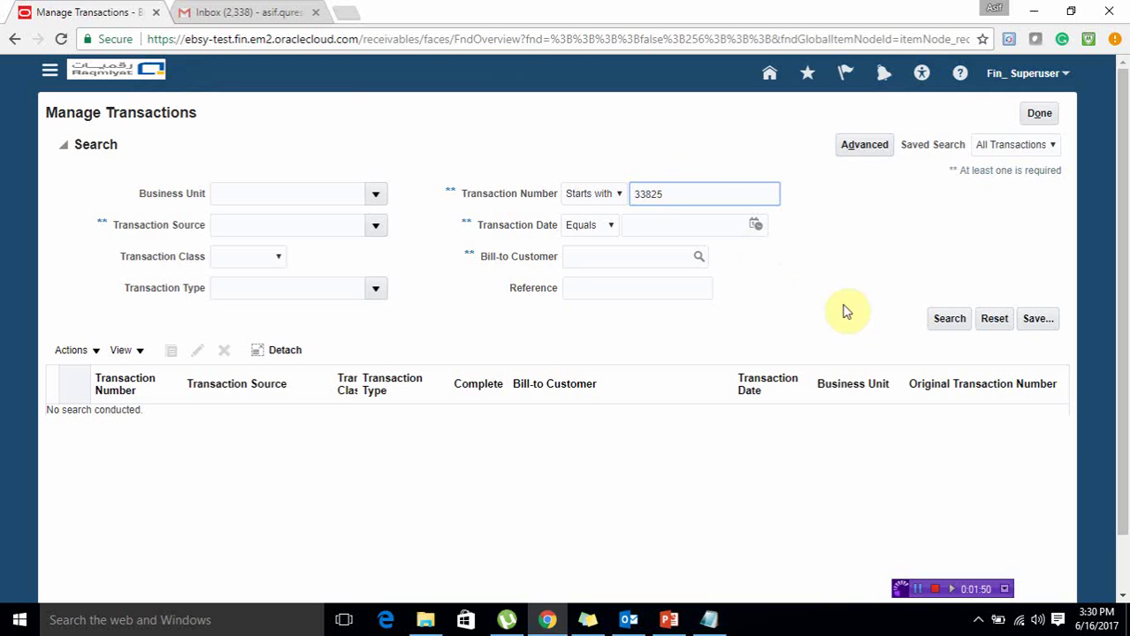
pyautogui.click(953, 320)
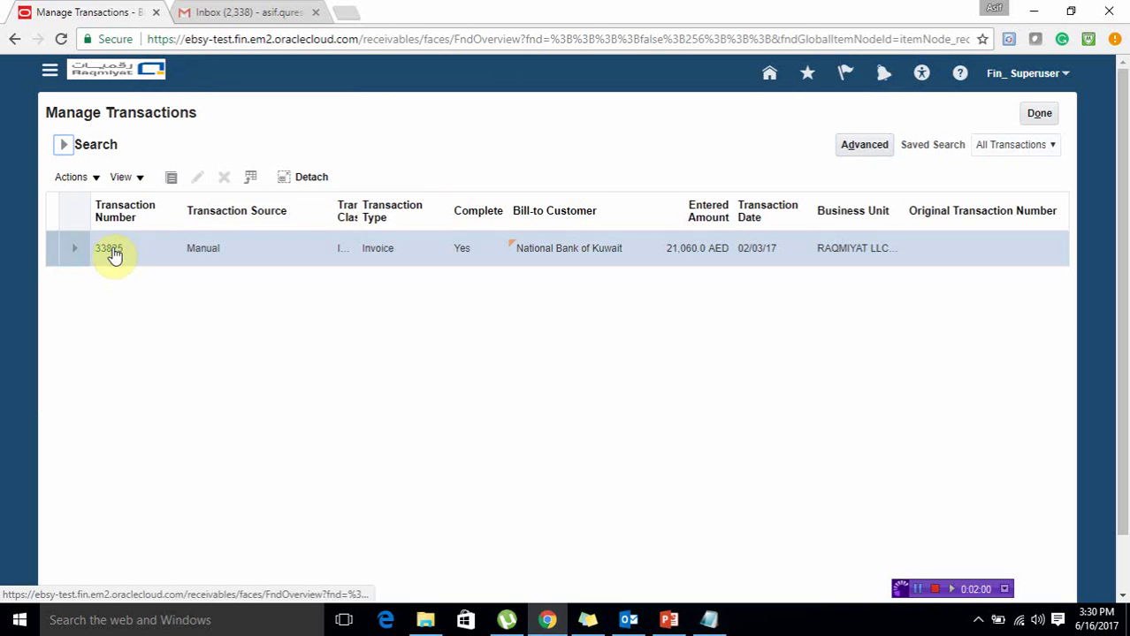
# - Open invoice 33825 and post it to the ledger from the Actions menu
pyautogui.click(107, 250)
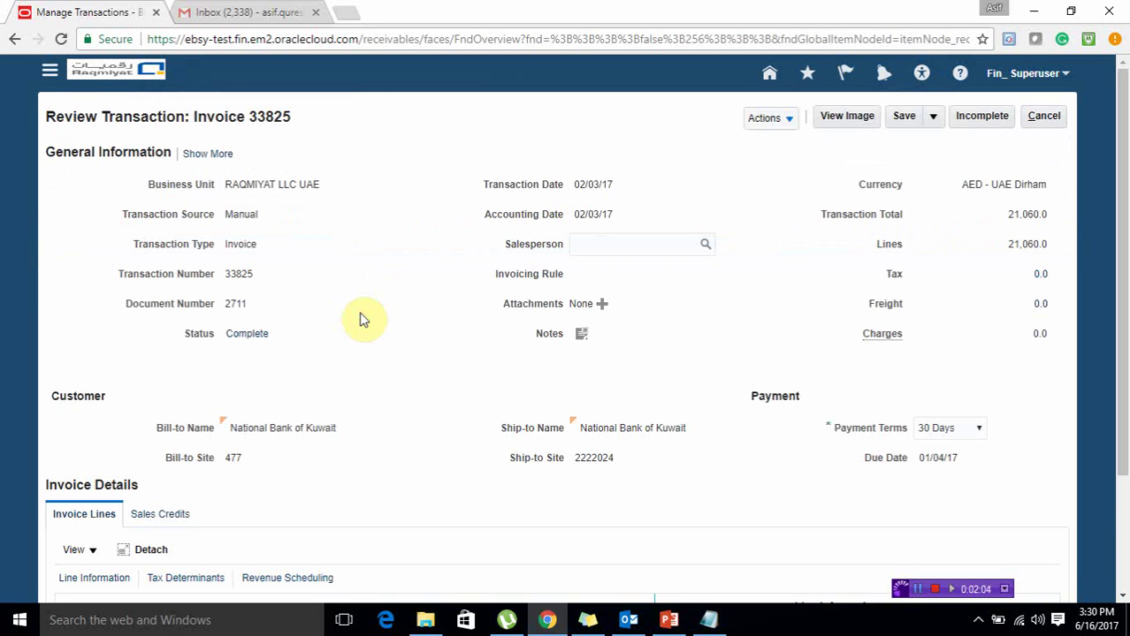
pyautogui.click(786, 120)
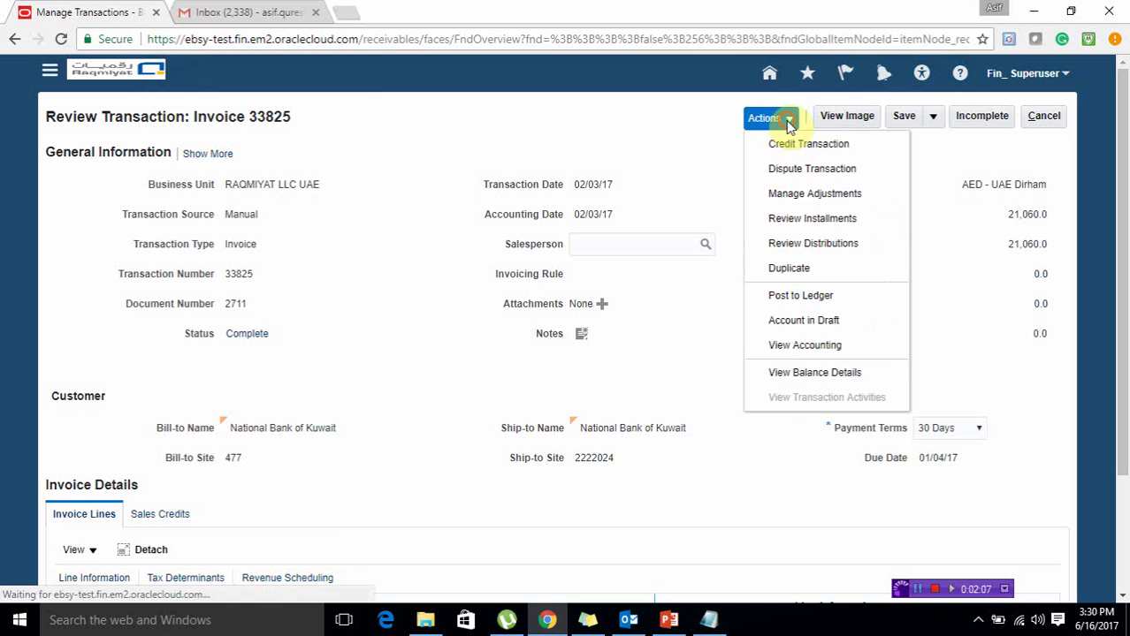
pyautogui.click(798, 302)
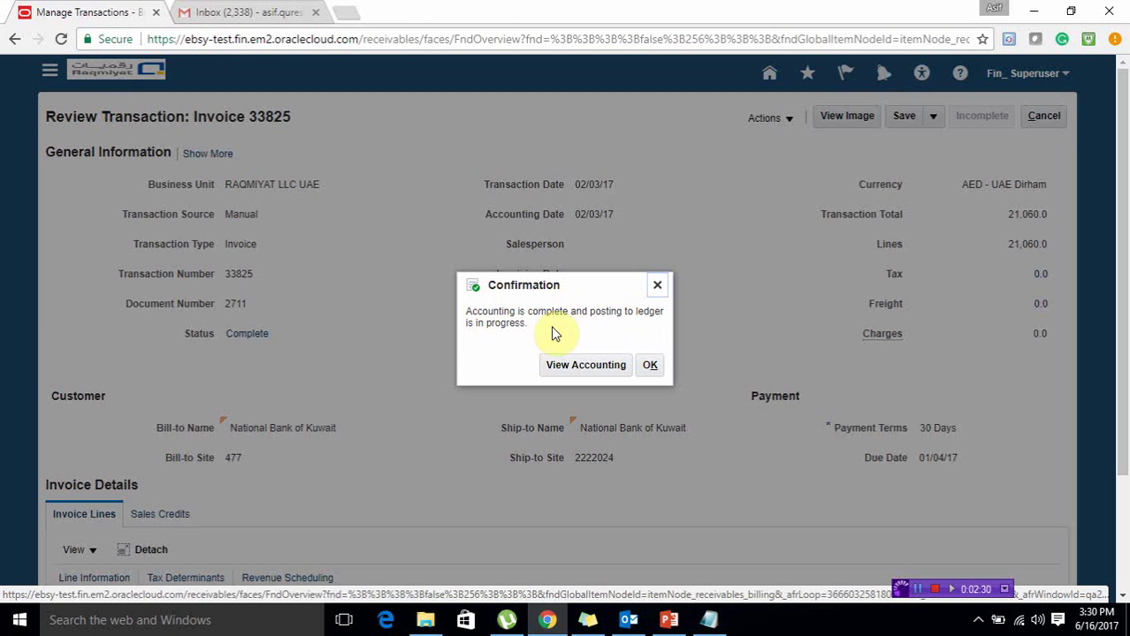
# - View invoice 33825's accounting lines including the Credit column, then exit the invoice without saving
pyautogui.click(585, 364)
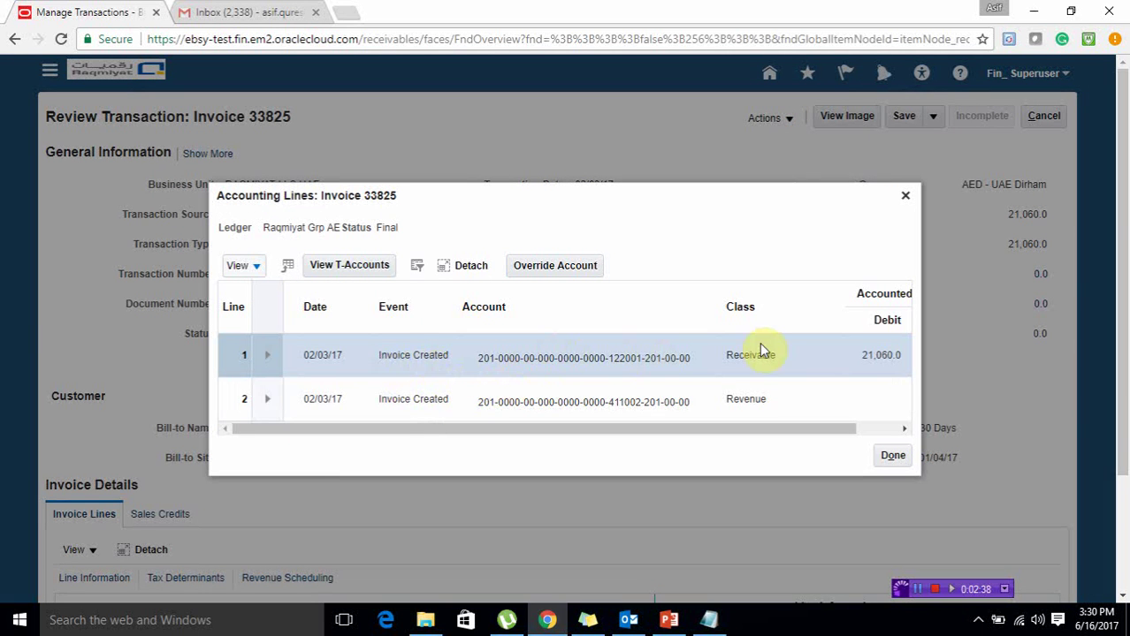
pyautogui.moveTo(761, 429); pyautogui.dragTo(888, 430)
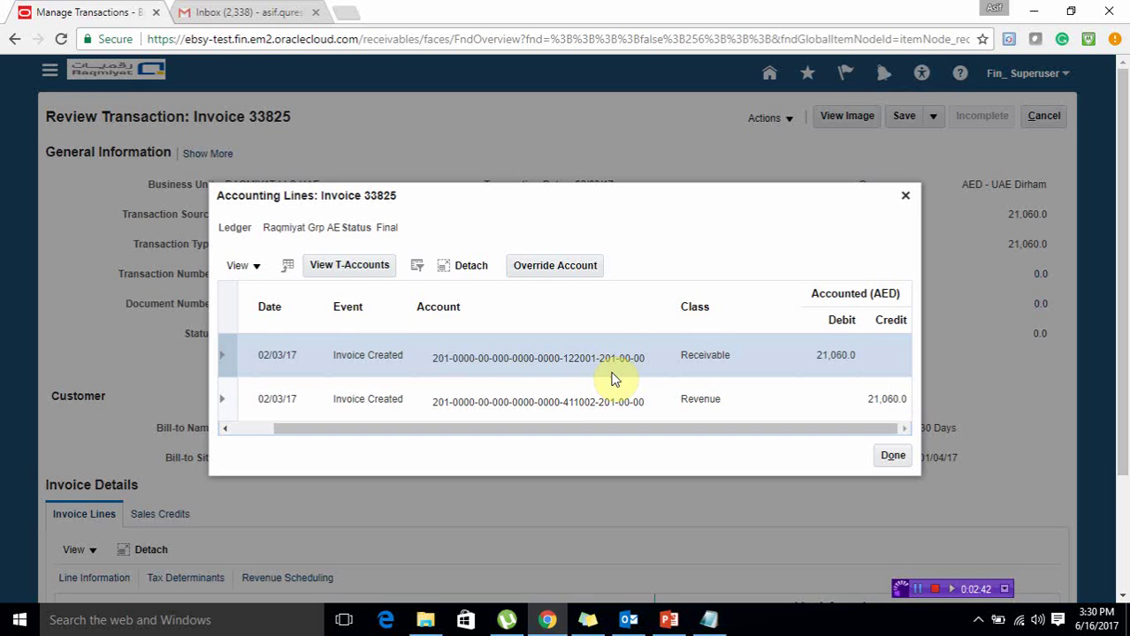
pyautogui.click(906, 196)
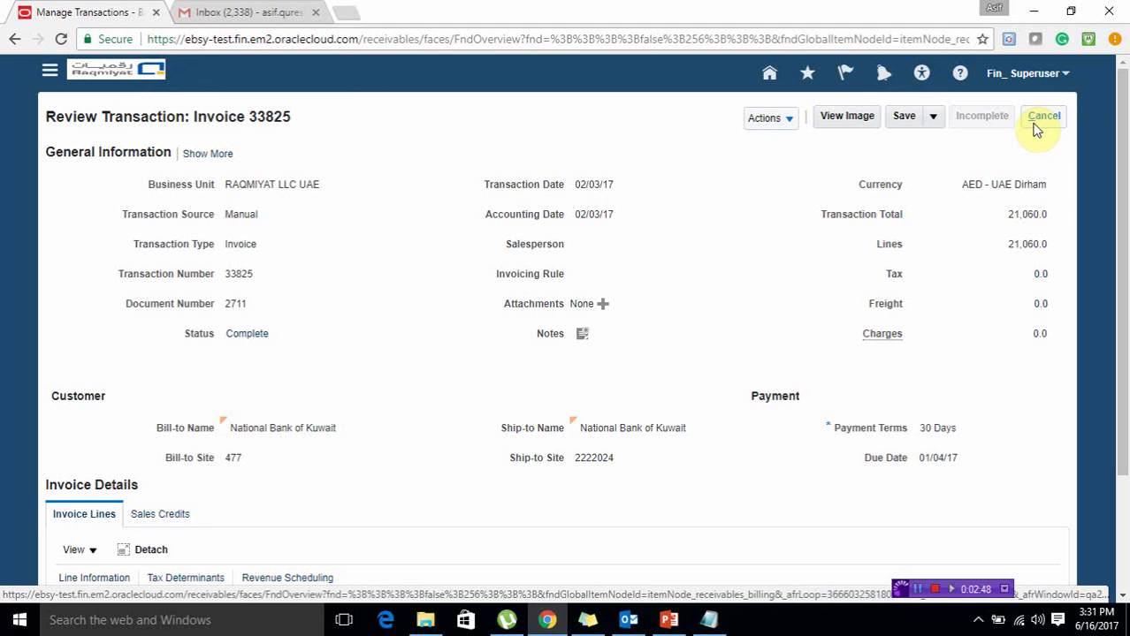
pyautogui.click(1040, 120)
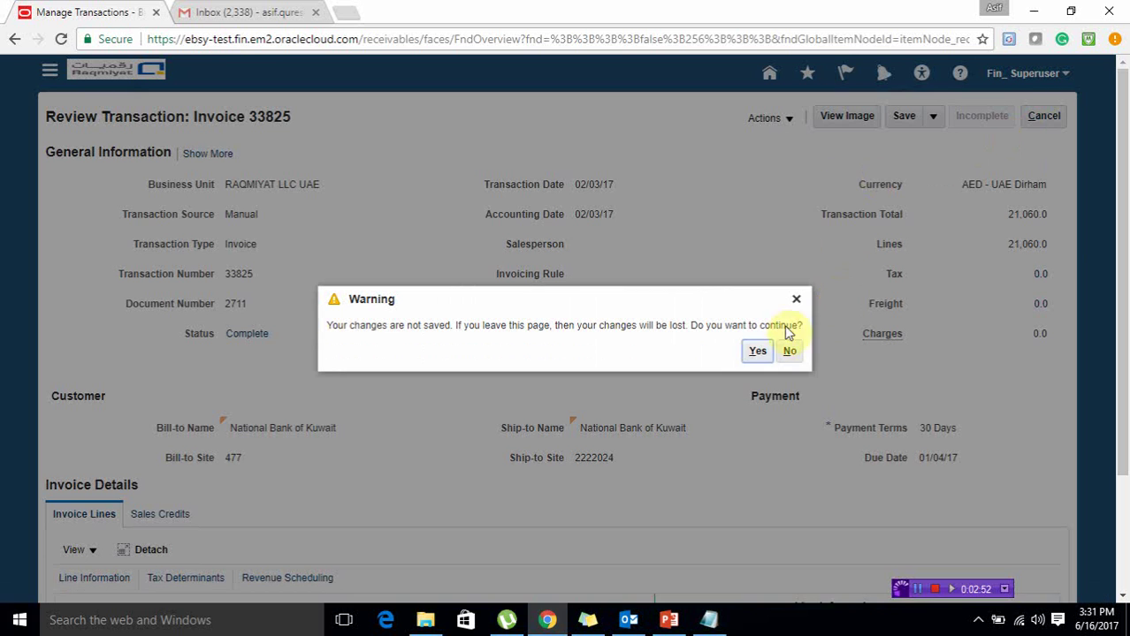
pyautogui.click(758, 352)
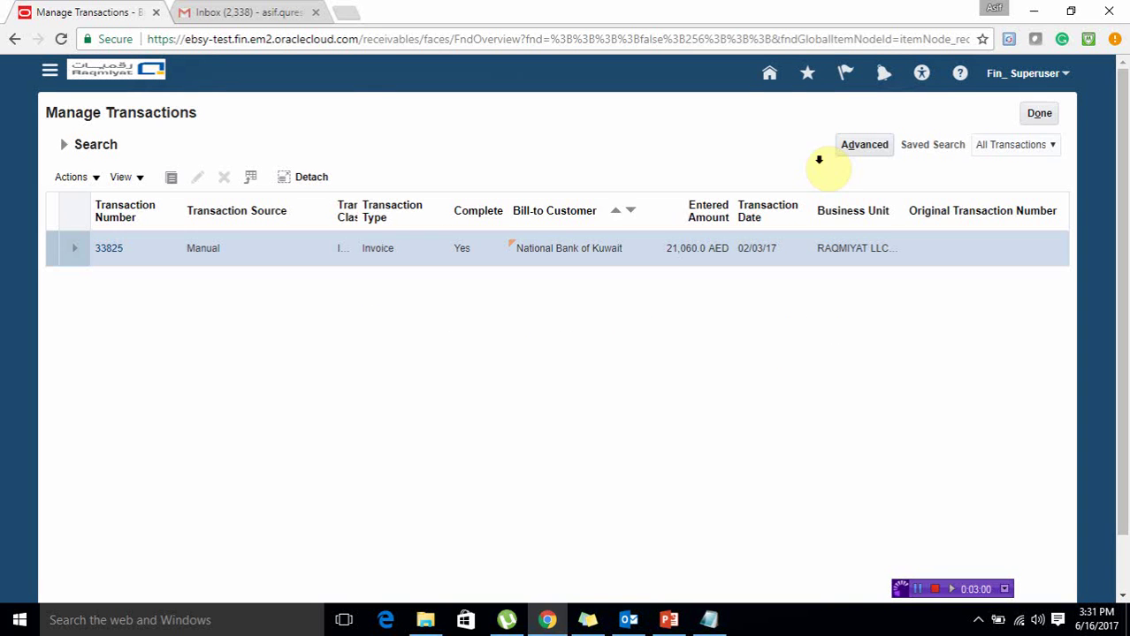
# - Switch to the Accounts Receivable work area and go to the Manage Receipts task
pyautogui.click(1038, 115)
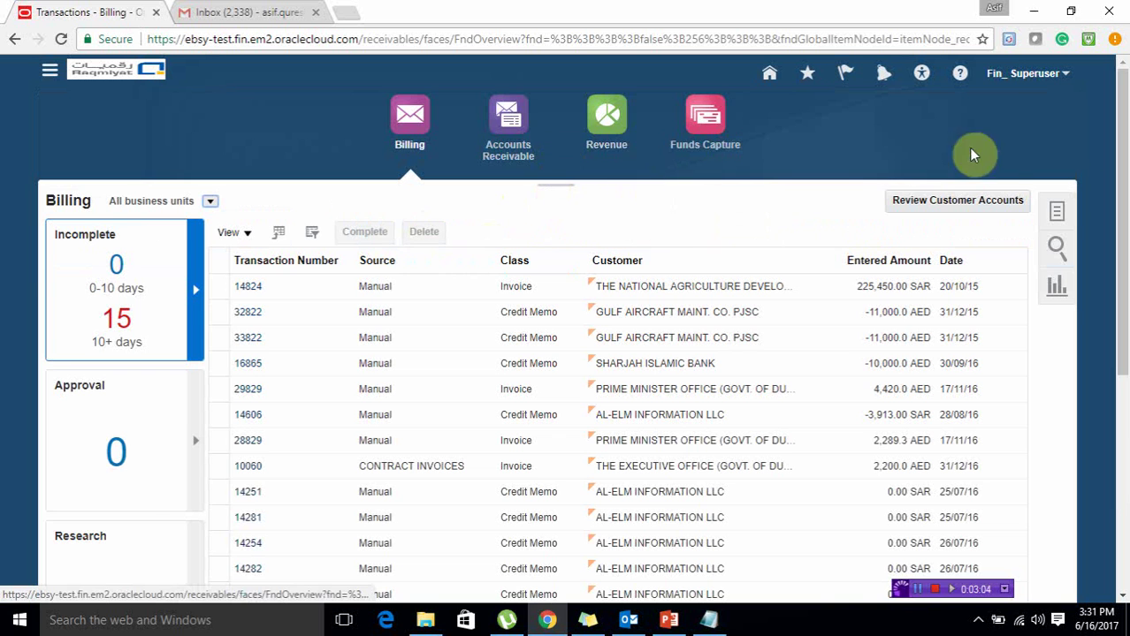
pyautogui.click(514, 149)
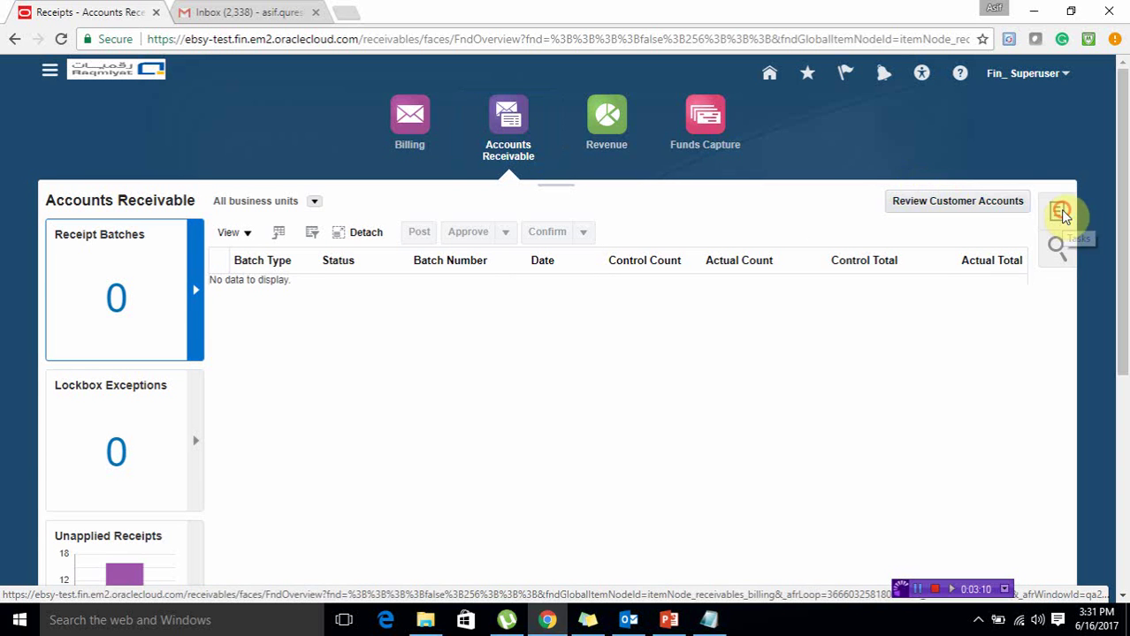
pyautogui.click(1060, 213)
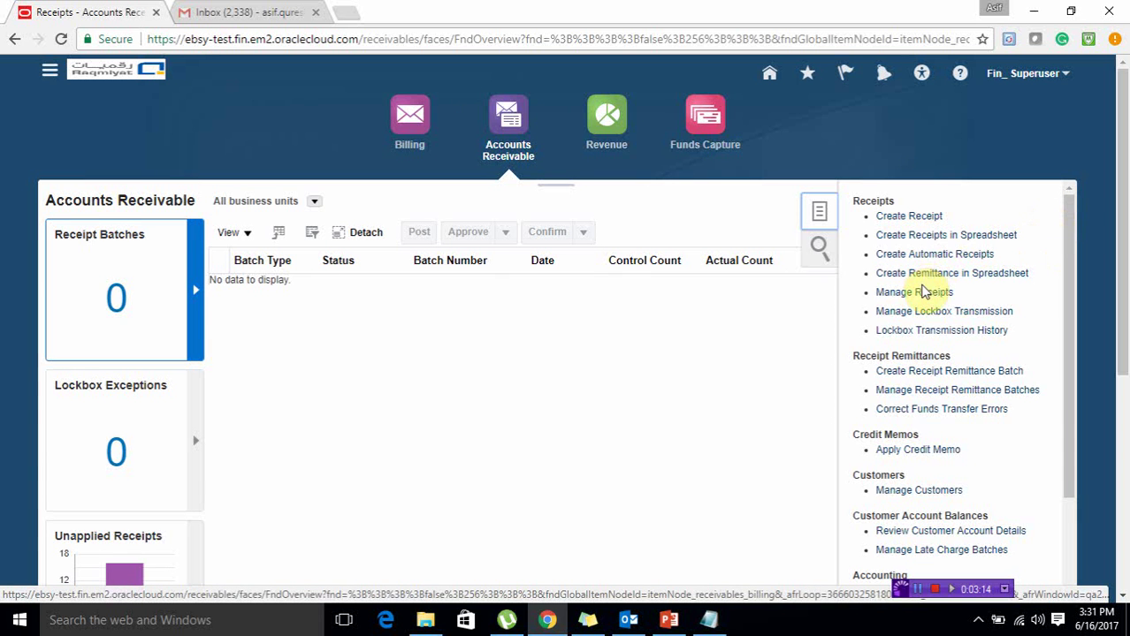
pyautogui.click(882, 292)
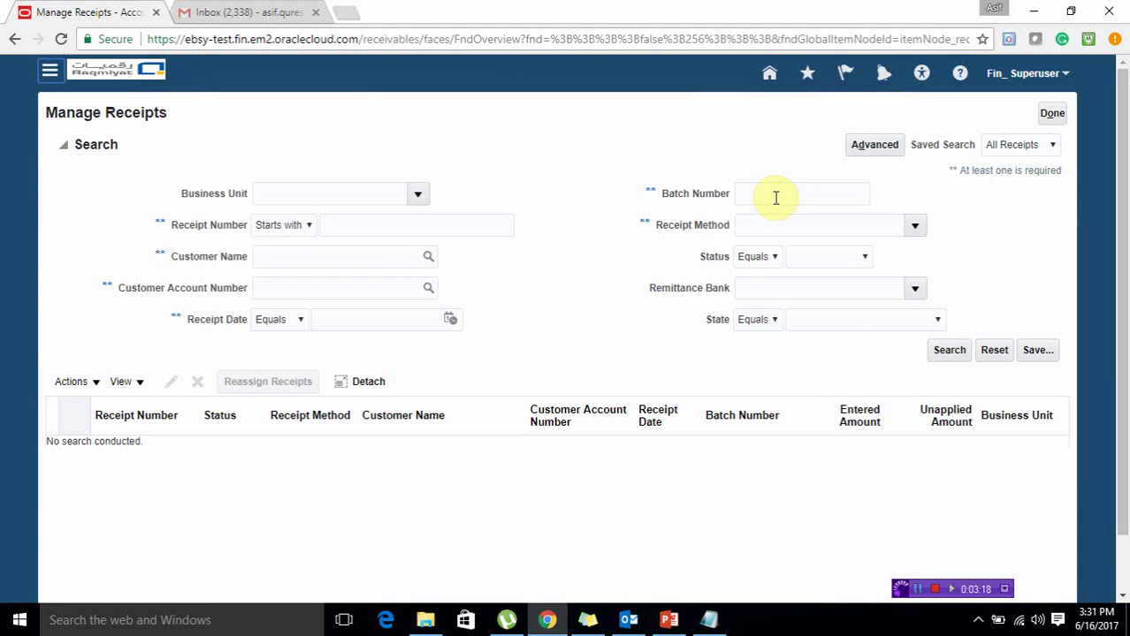
pyautogui.click(323, 256)
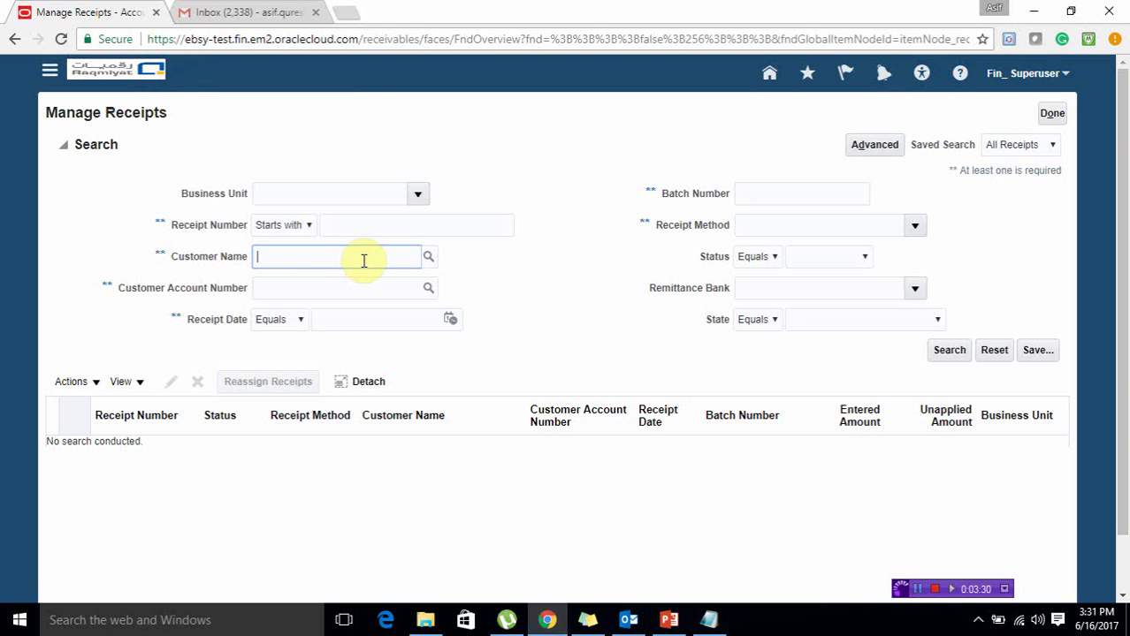
# - Search receipts by receipt number 6987458 and open that receipt for editing
pyautogui.click(364, 258)
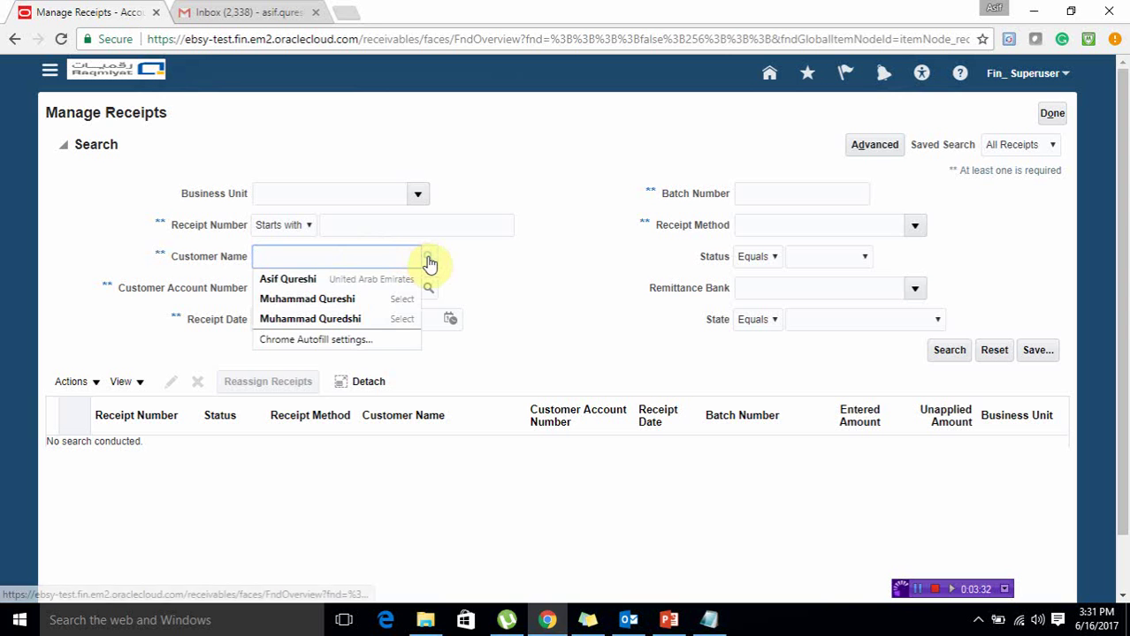
pyautogui.click(429, 258)
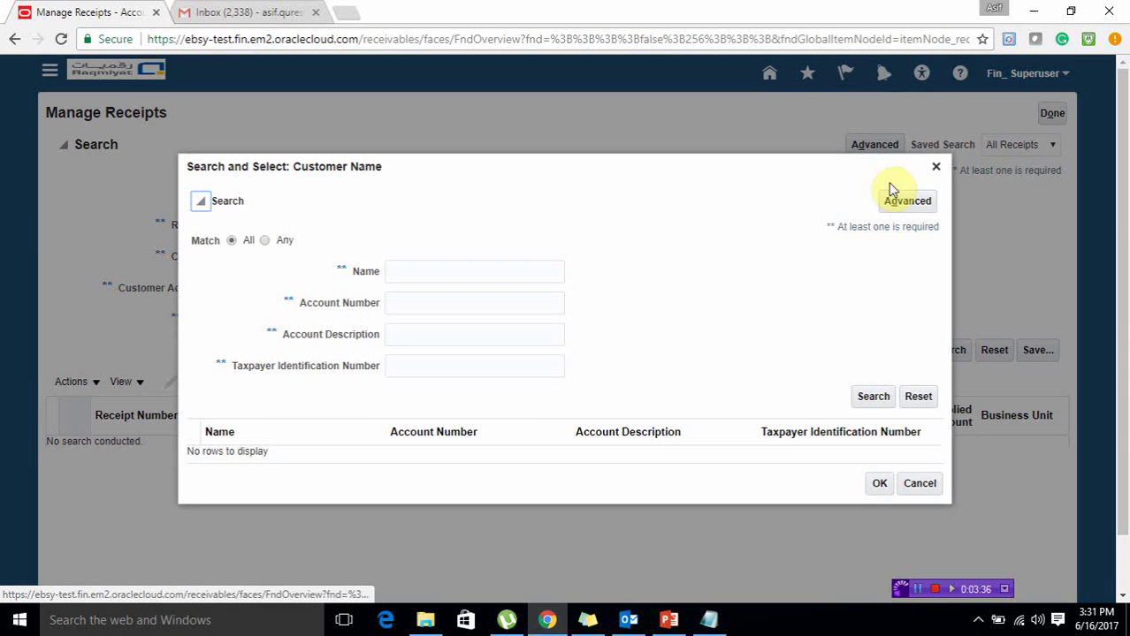
pyautogui.click(936, 167)
pyautogui.click(335, 227)
pyautogui.write('6987458')
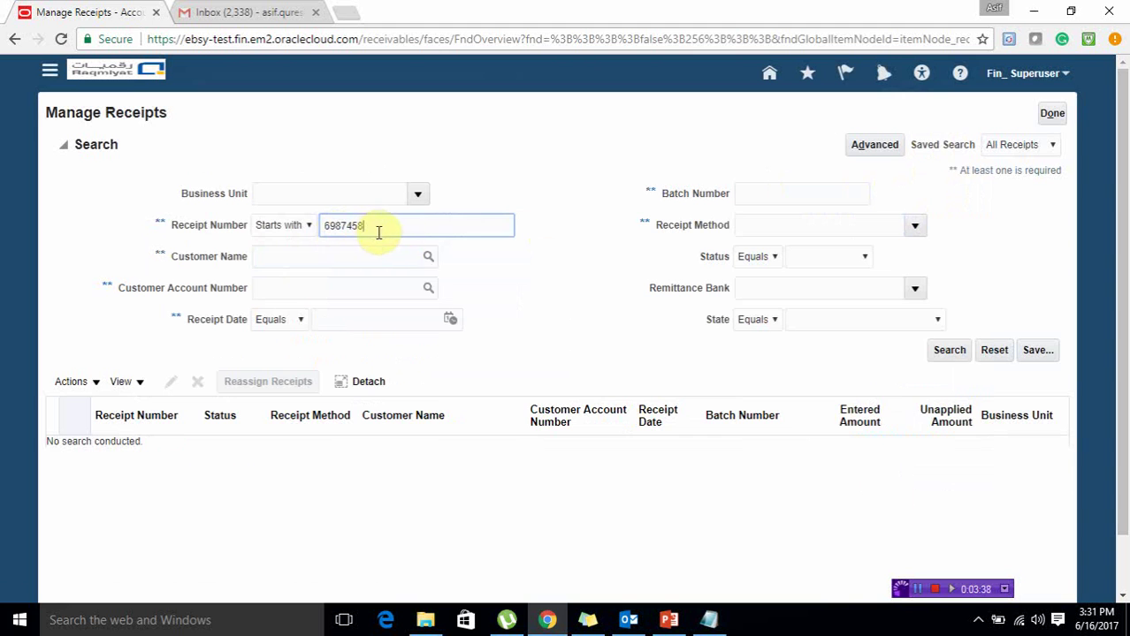
pyautogui.click(949, 350)
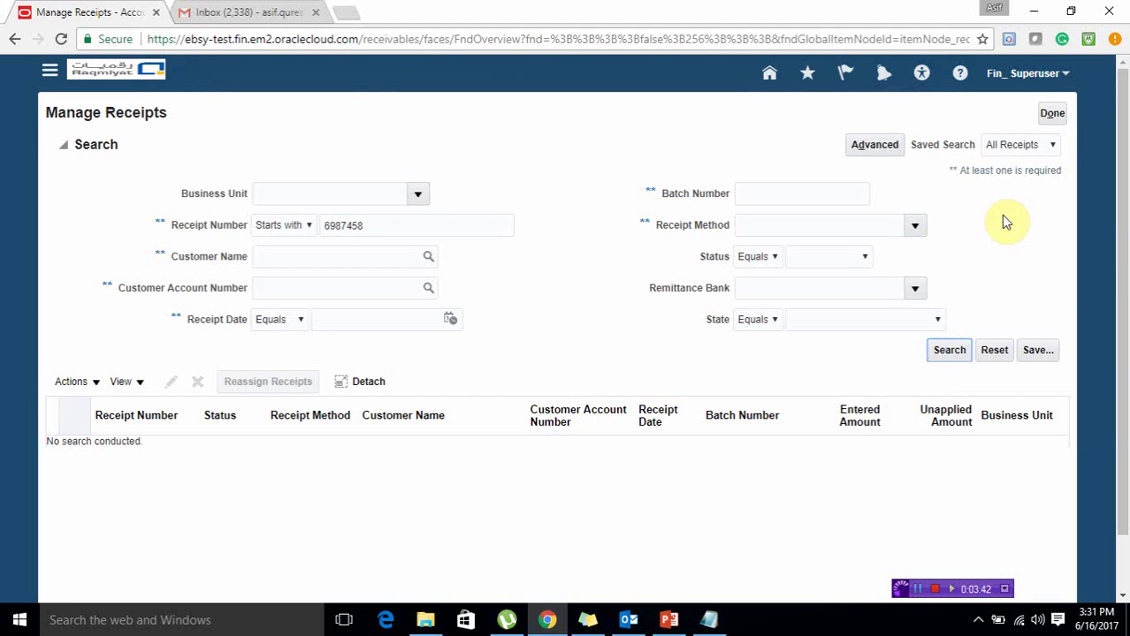
pyautogui.click(939, 356)
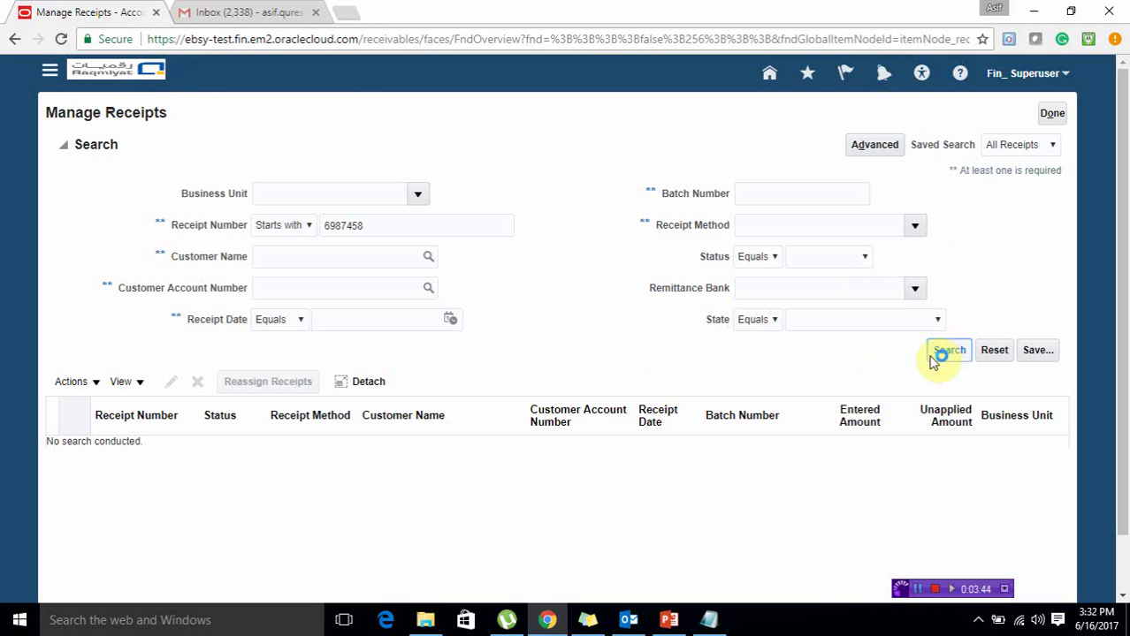
pyautogui.click(935, 358)
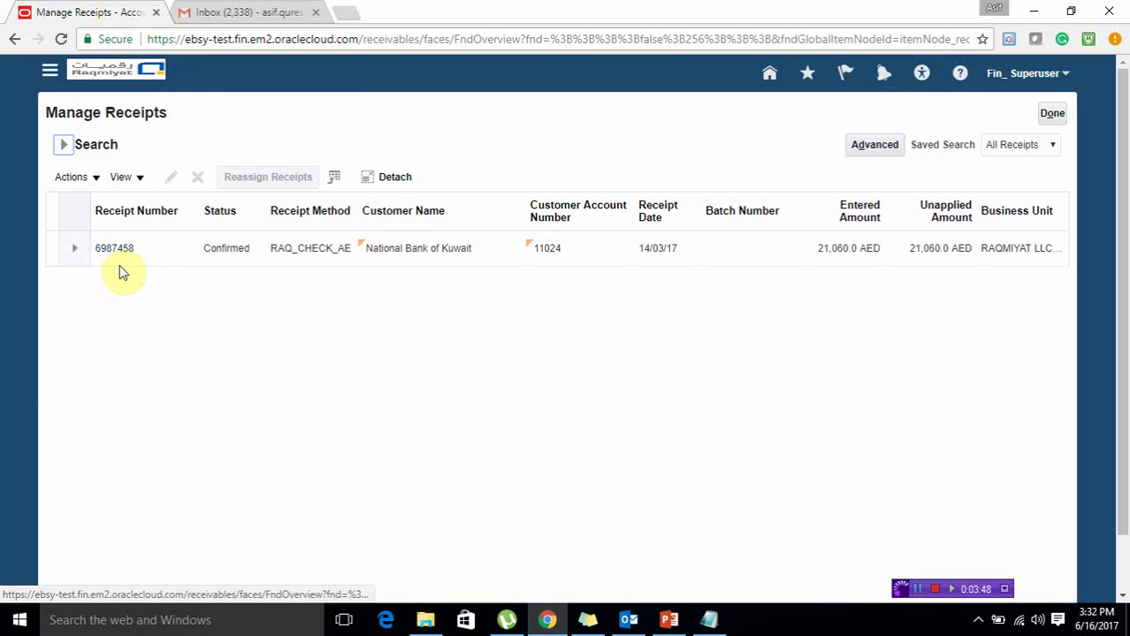
pyautogui.click(121, 252)
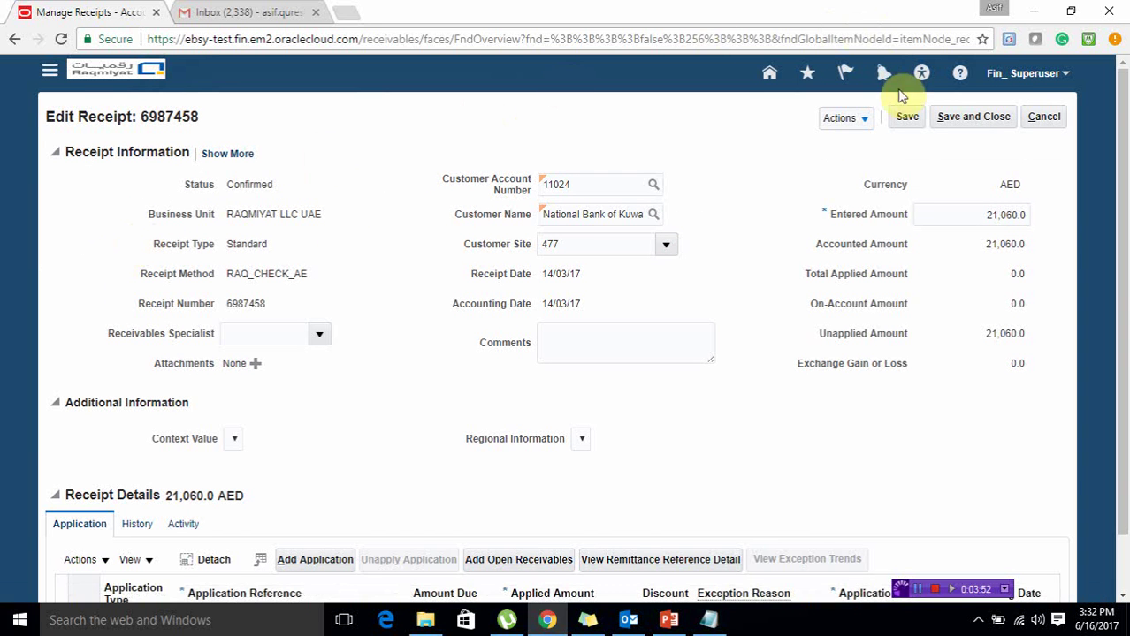
pyautogui.click(856, 118)
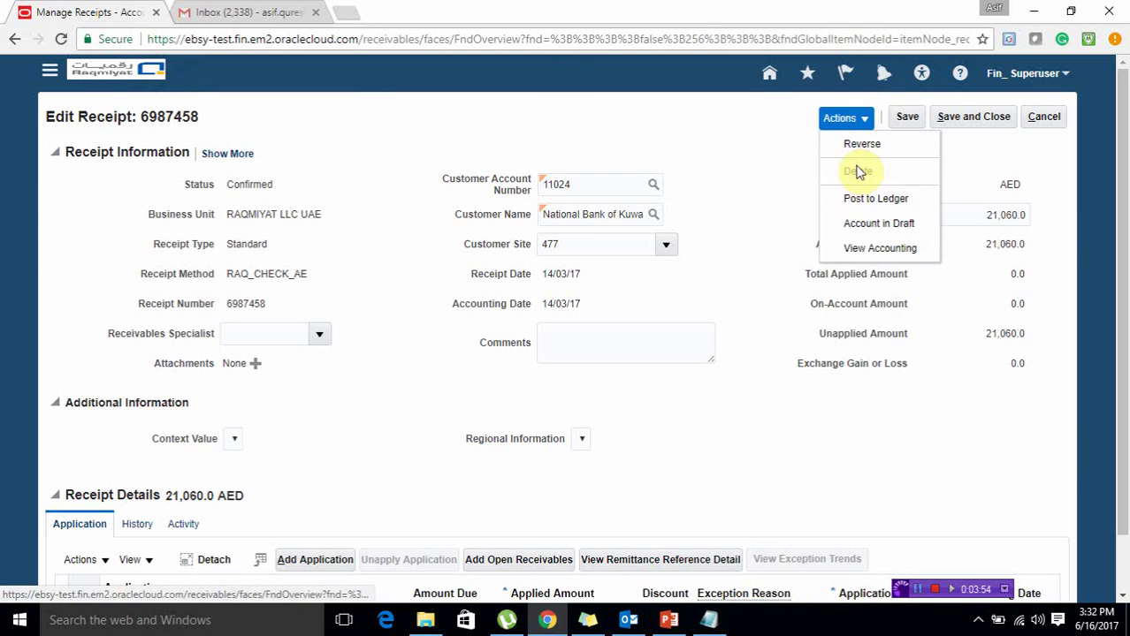
# - Post receipt 6987458 to the ledger, check its accounting lines, and leave without saving
pyautogui.click(856, 198)
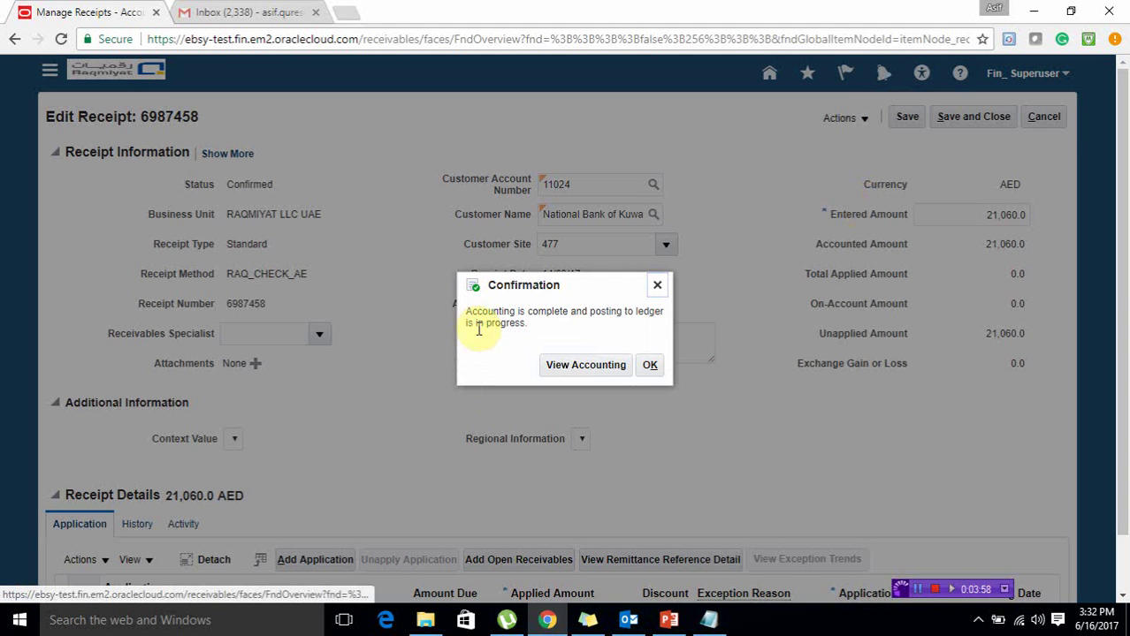
pyautogui.click(579, 367)
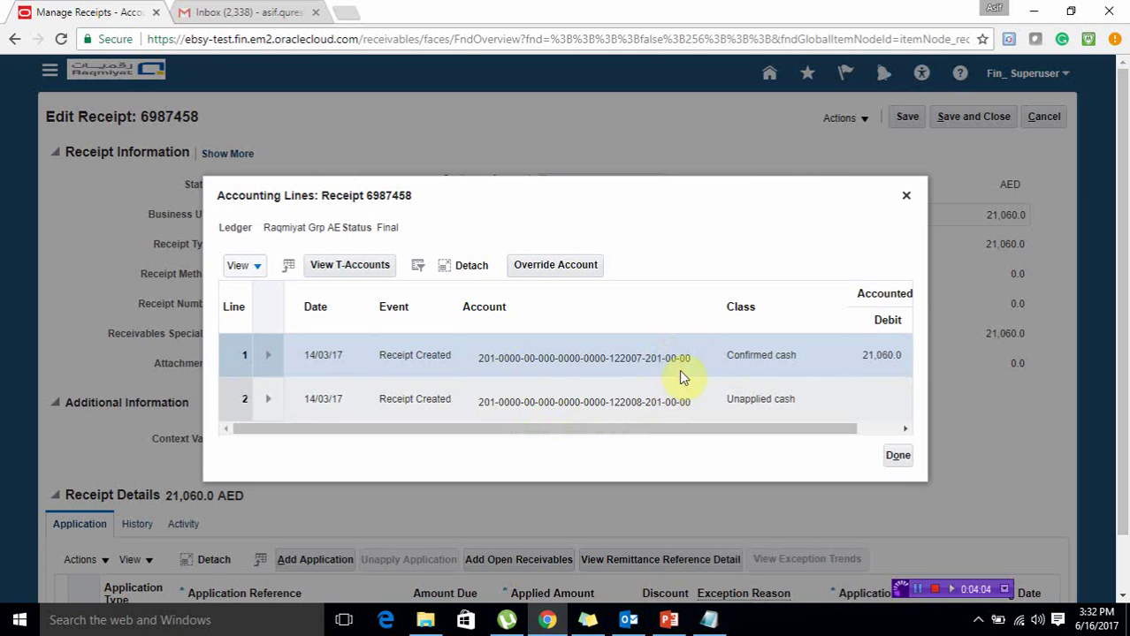
pyautogui.click(908, 189)
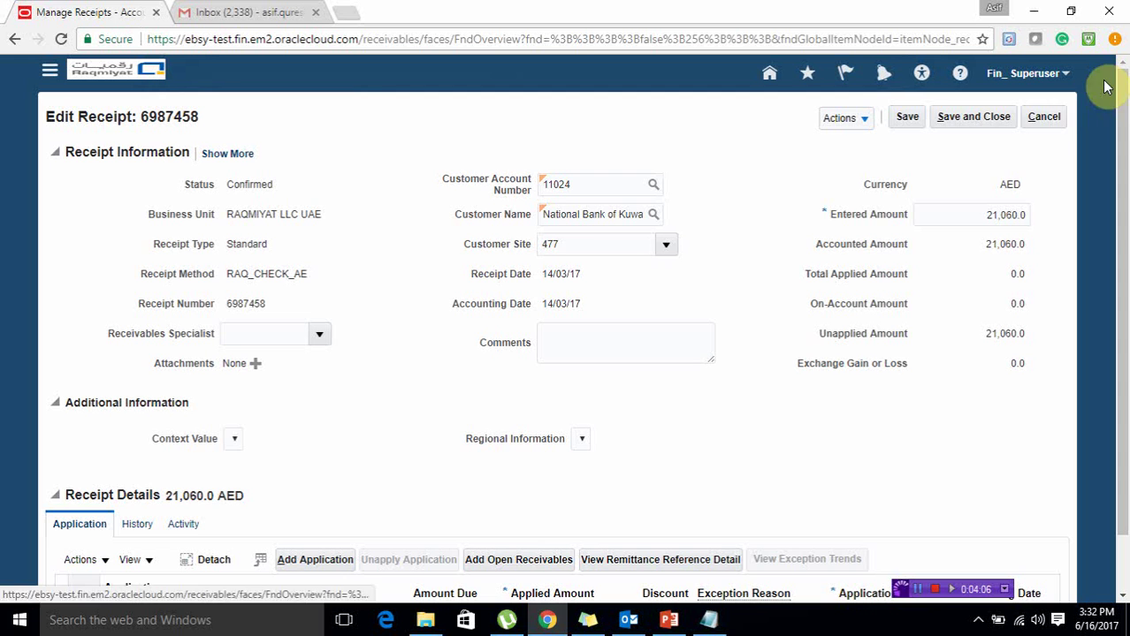
pyautogui.click(1043, 117)
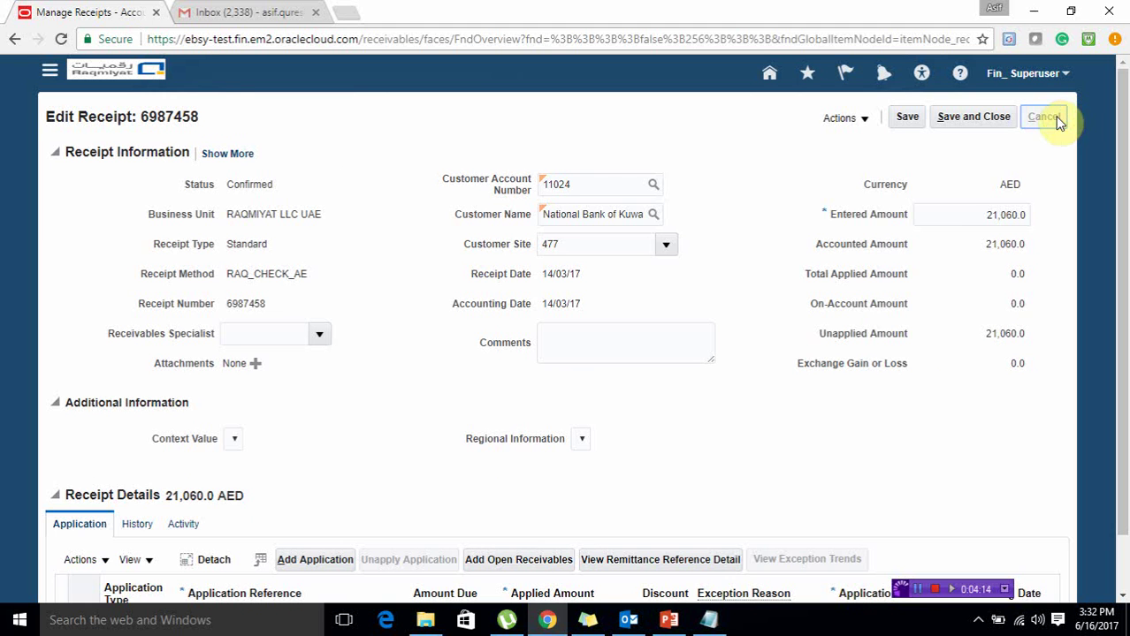
# - Return to the home page and open Scheduled Processes from the Tools group
pyautogui.click(1048, 117)
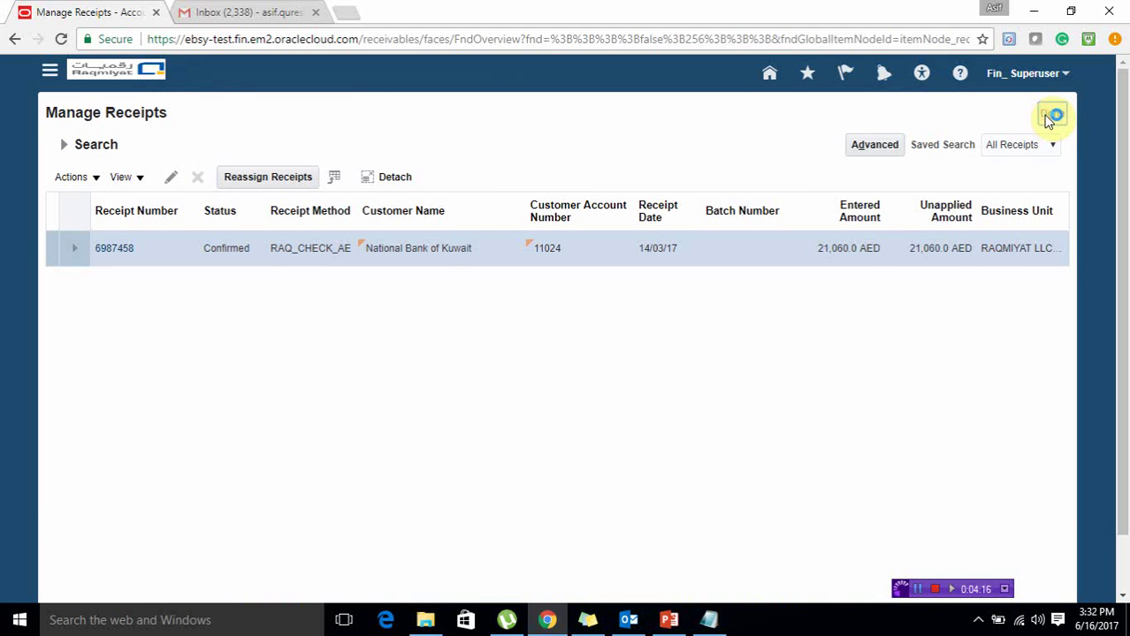
pyautogui.click(772, 73)
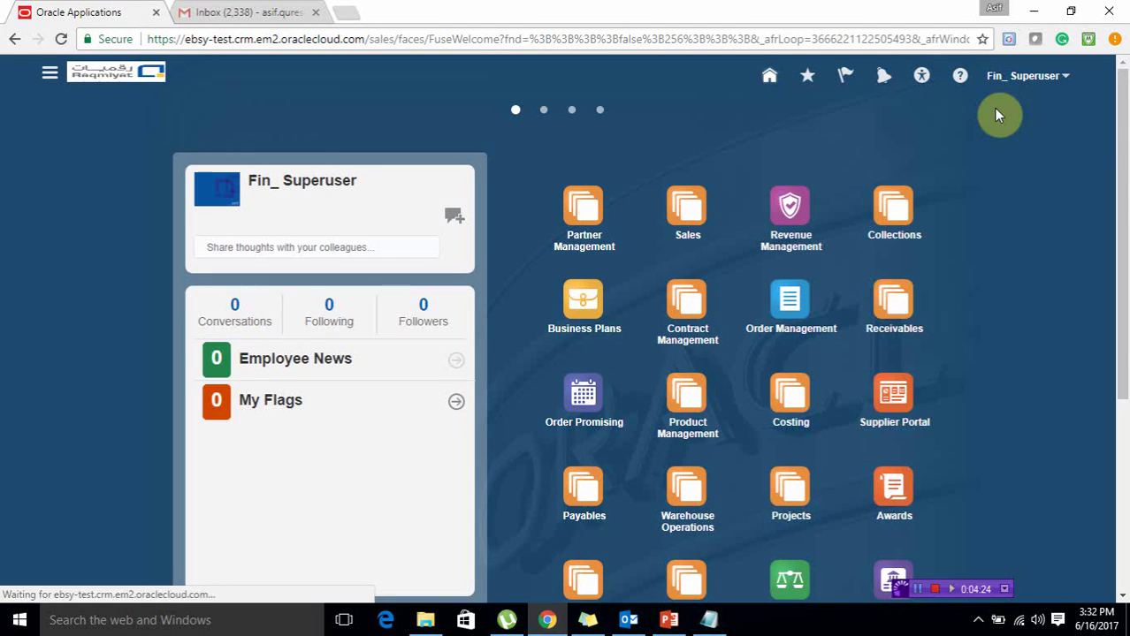
pyautogui.moveTo(1118, 142); pyautogui.dragTo(1116, 369)
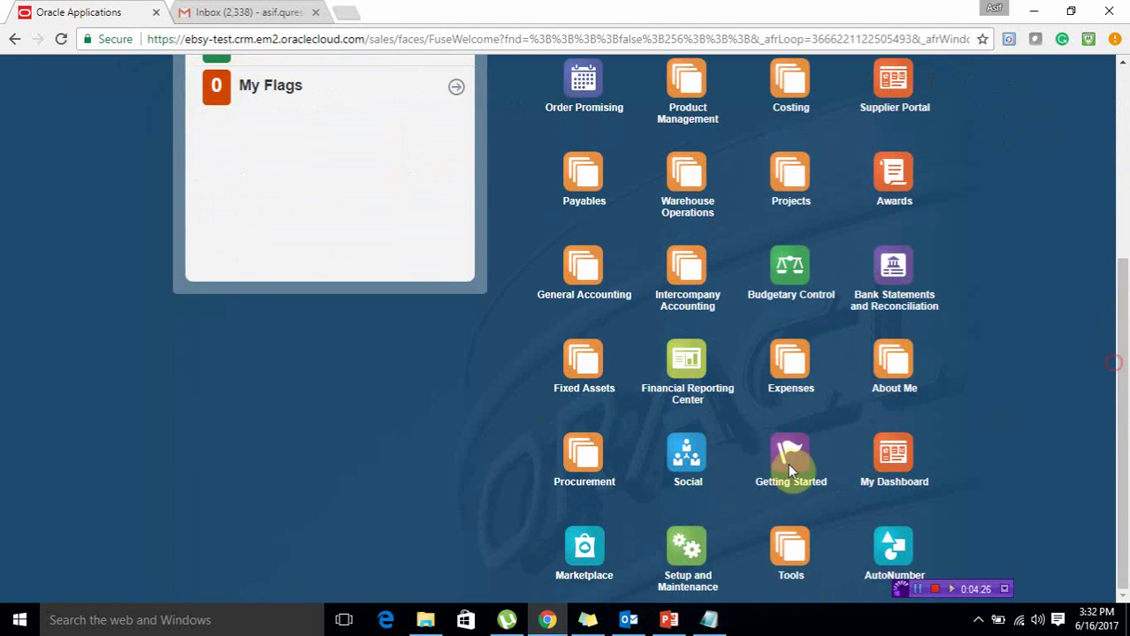
pyautogui.click(794, 541)
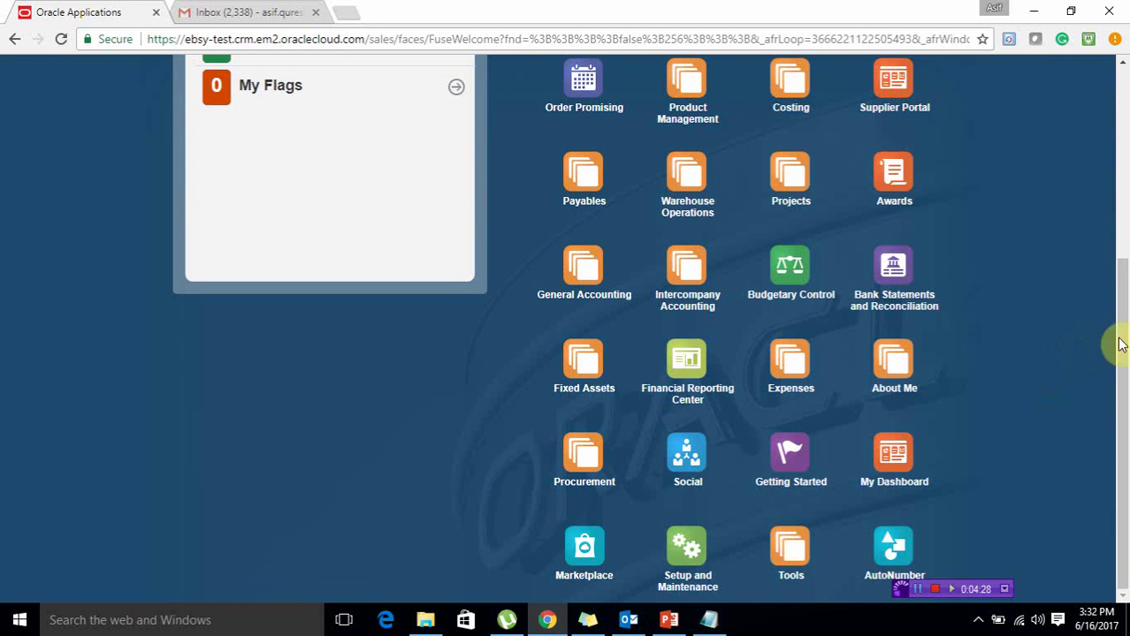
pyautogui.moveTo(1121, 334); pyautogui.dragTo(915, 506)
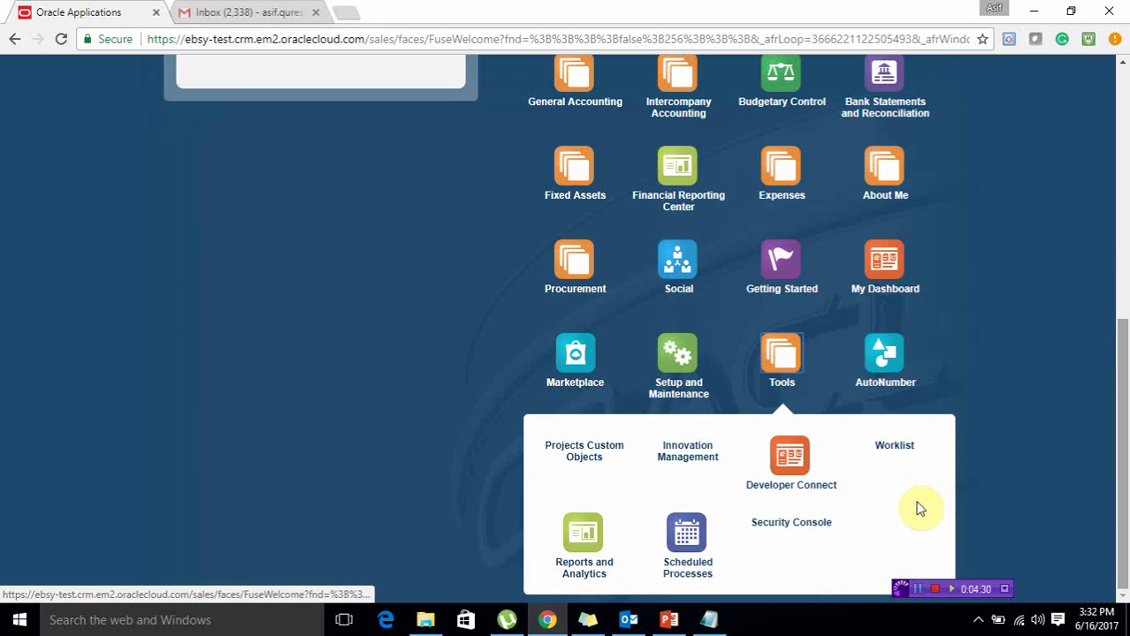
pyautogui.click(689, 528)
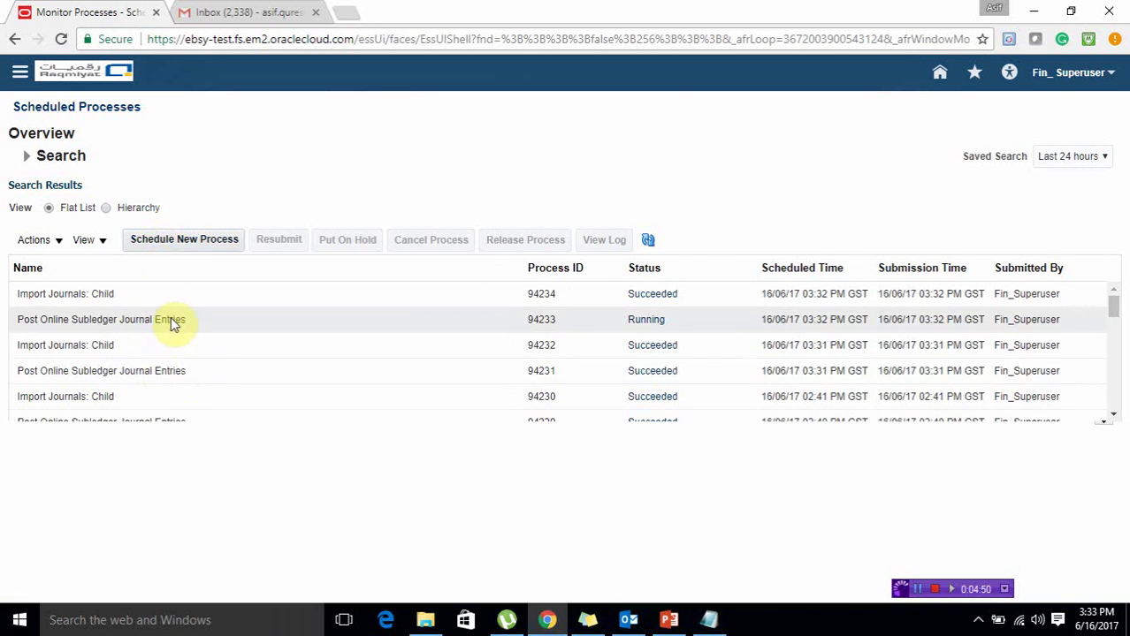
# - Start a new scheduled process, searching 'Crea' in the Name list and confirming Create Accounting
pyautogui.click(208, 249)
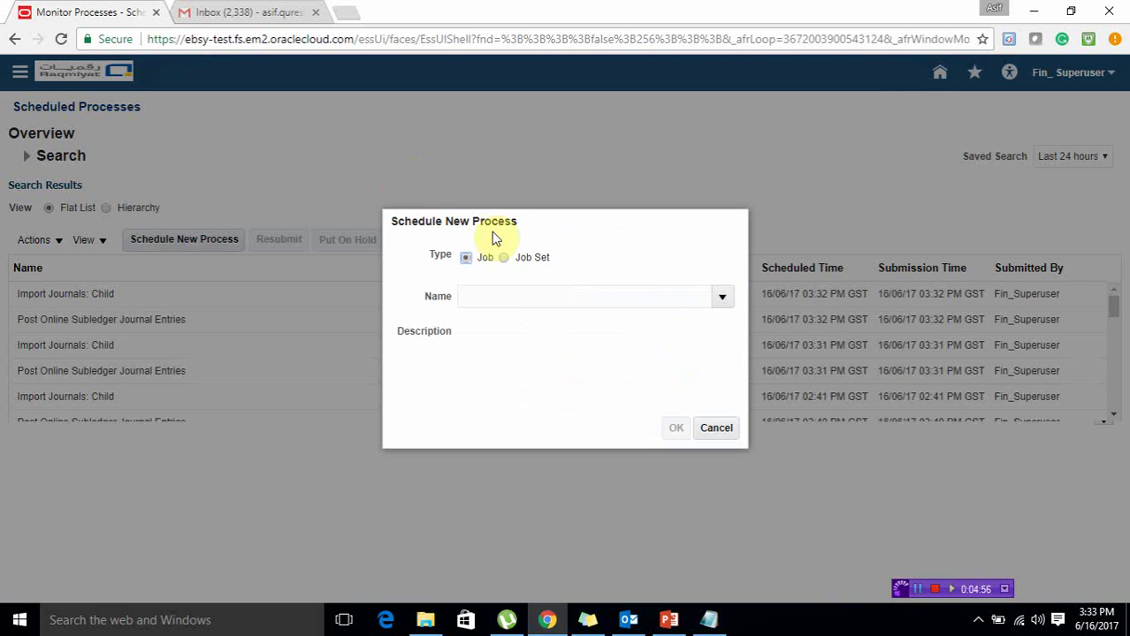
pyautogui.click(505, 300)
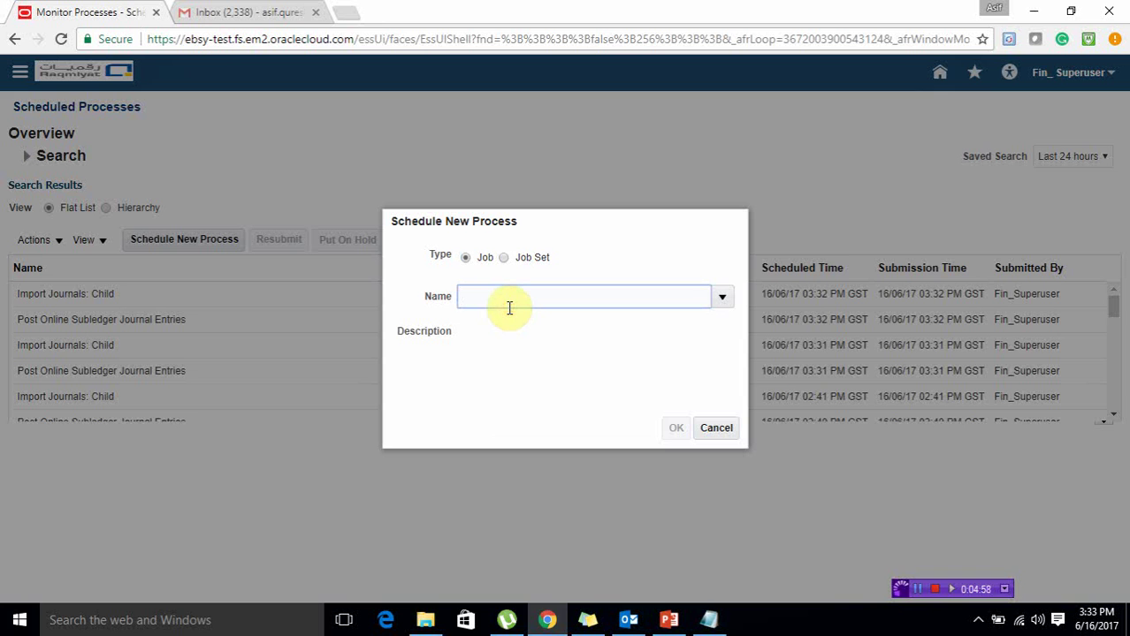
pyautogui.write('Create Accounting')
pyautogui.click(509, 315)
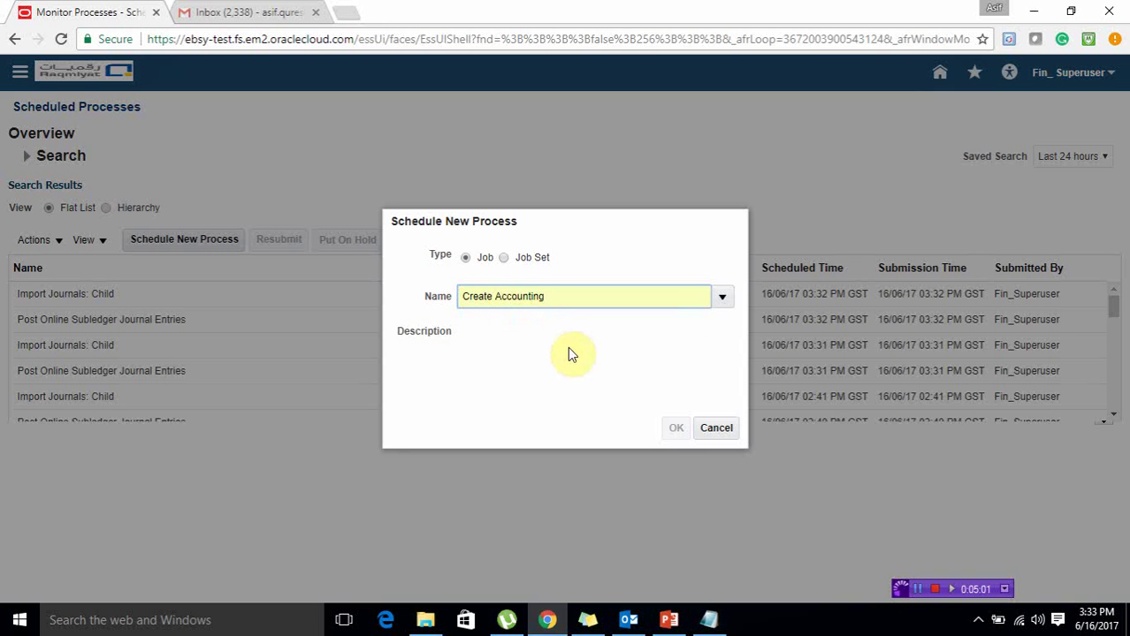
pyautogui.click(670, 417)
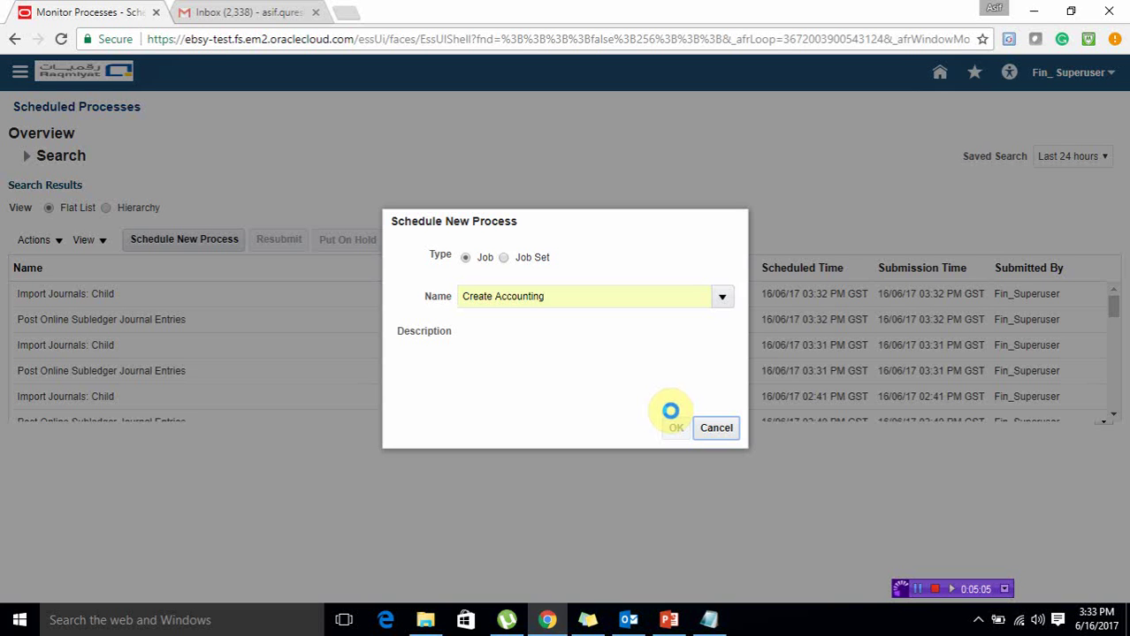
pyautogui.click(527, 296)
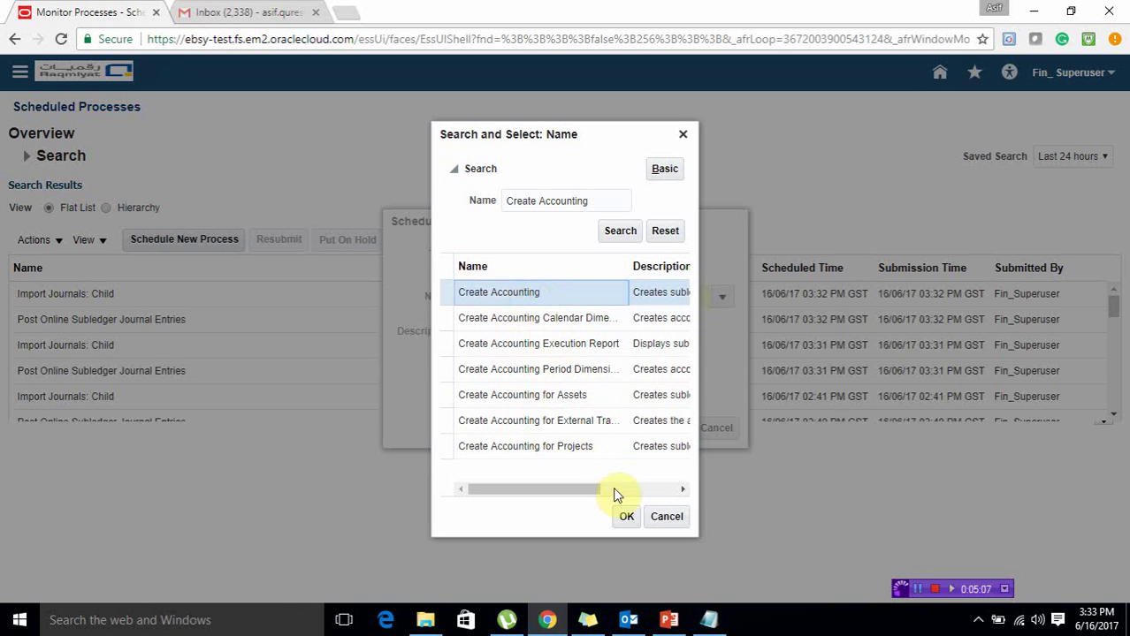
pyautogui.click(625, 515)
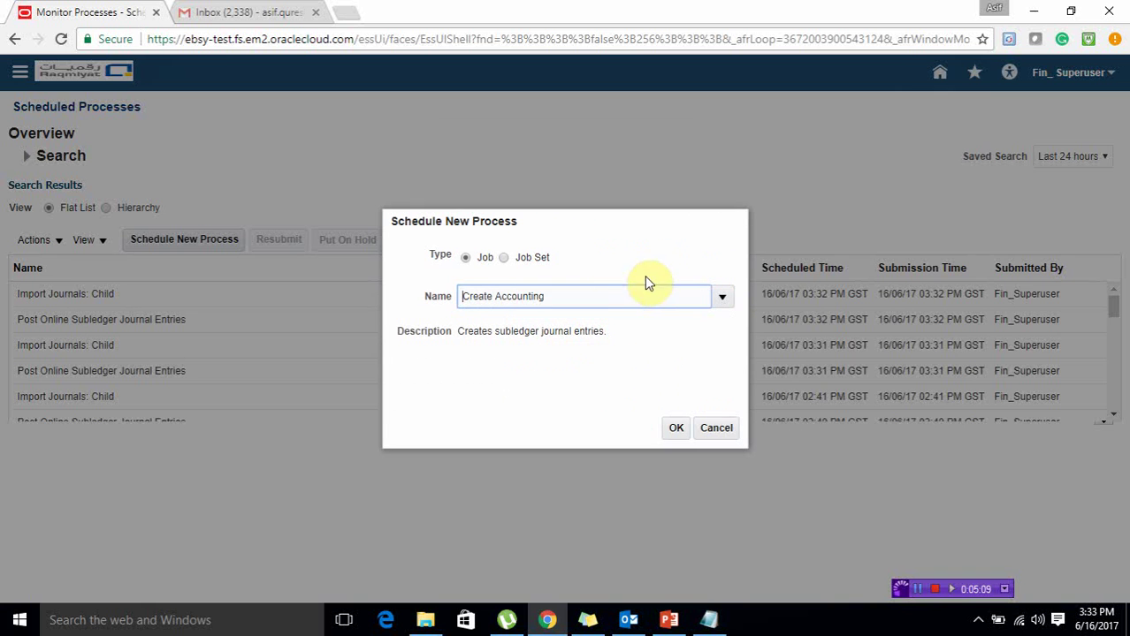
pyautogui.click(674, 428)
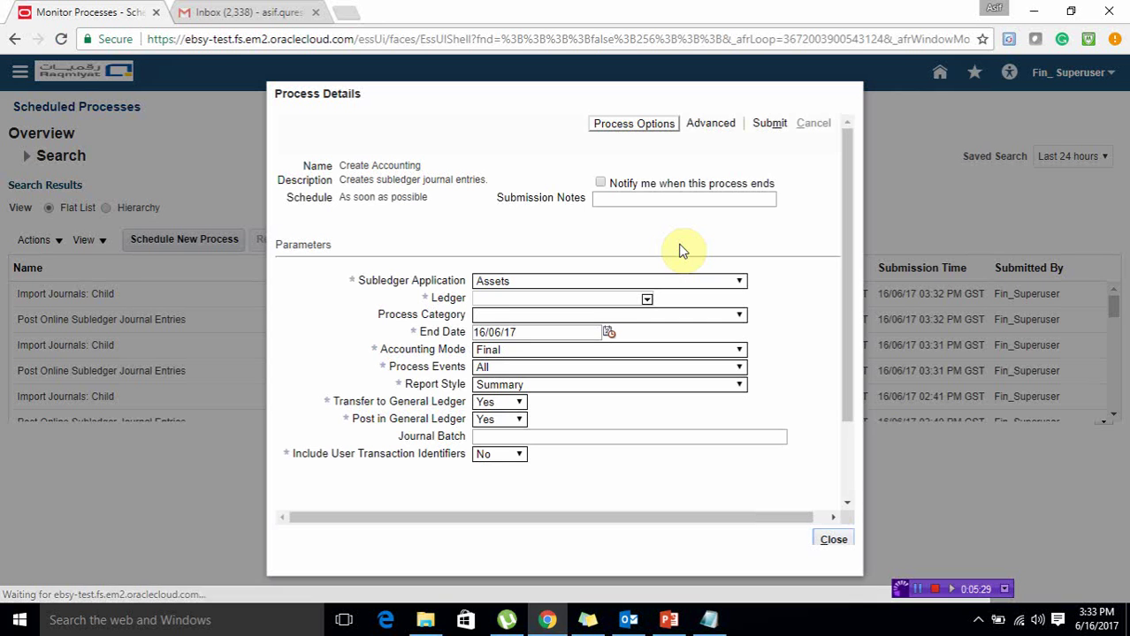
# - Choose Receivables as the subledger application and Raqmiyat Grp AE as the ledger
pyautogui.click(534, 284)
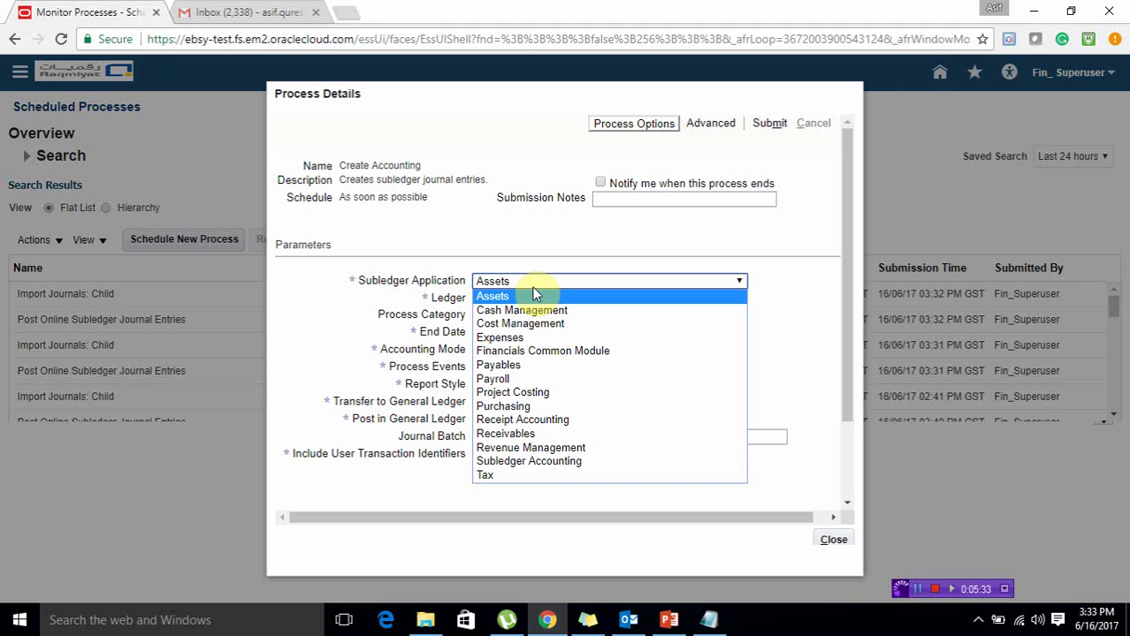
pyautogui.click(518, 442)
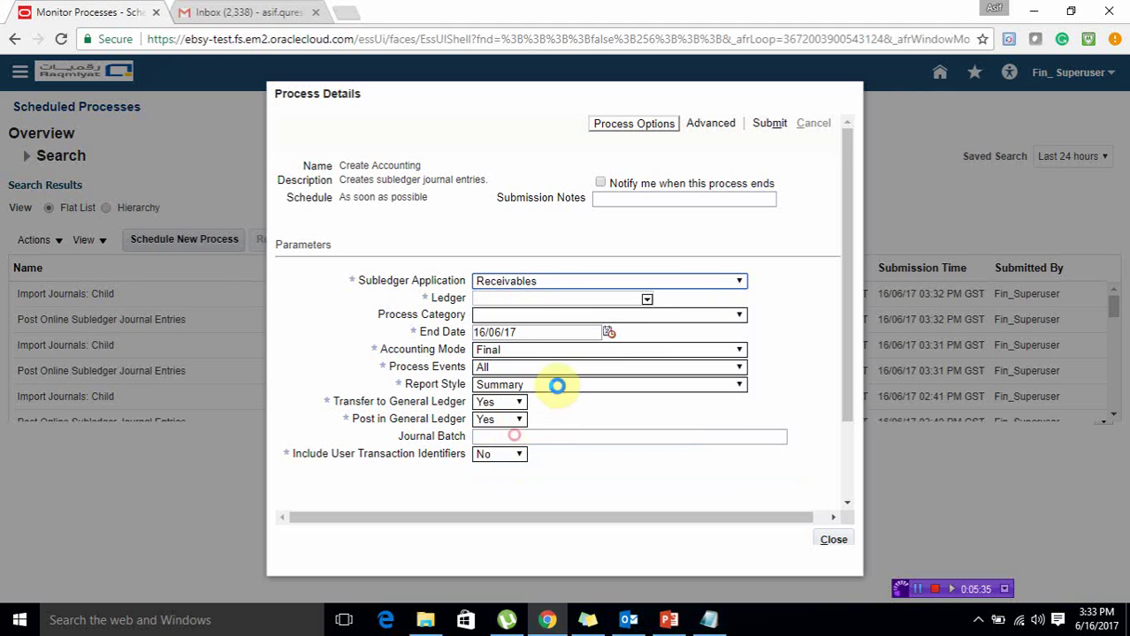
pyautogui.click(648, 302)
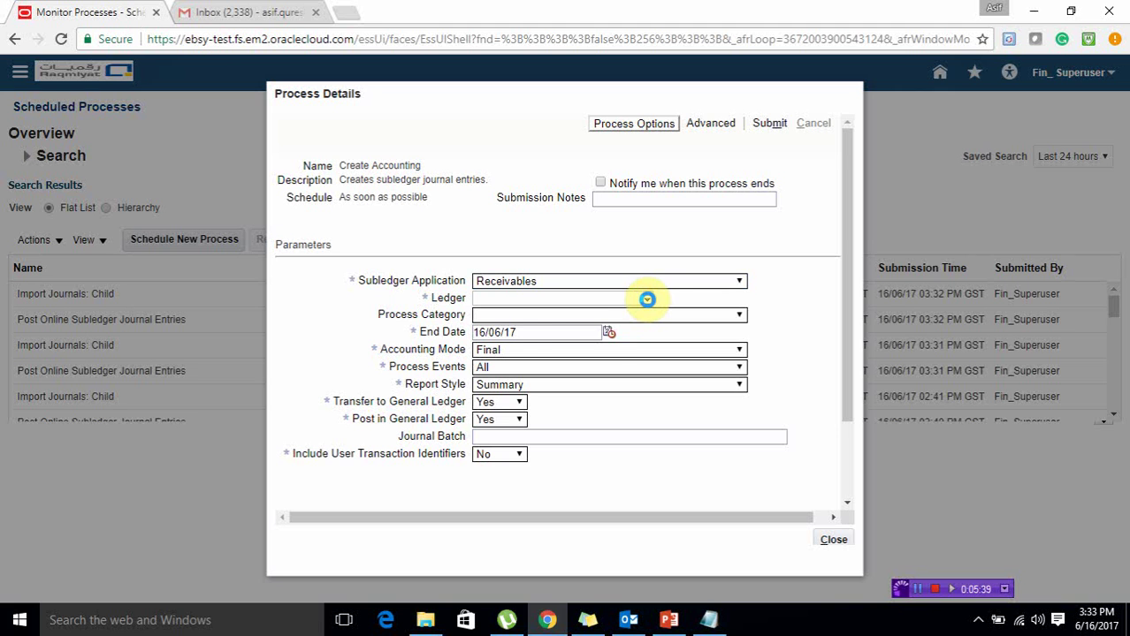
pyautogui.click(557, 328)
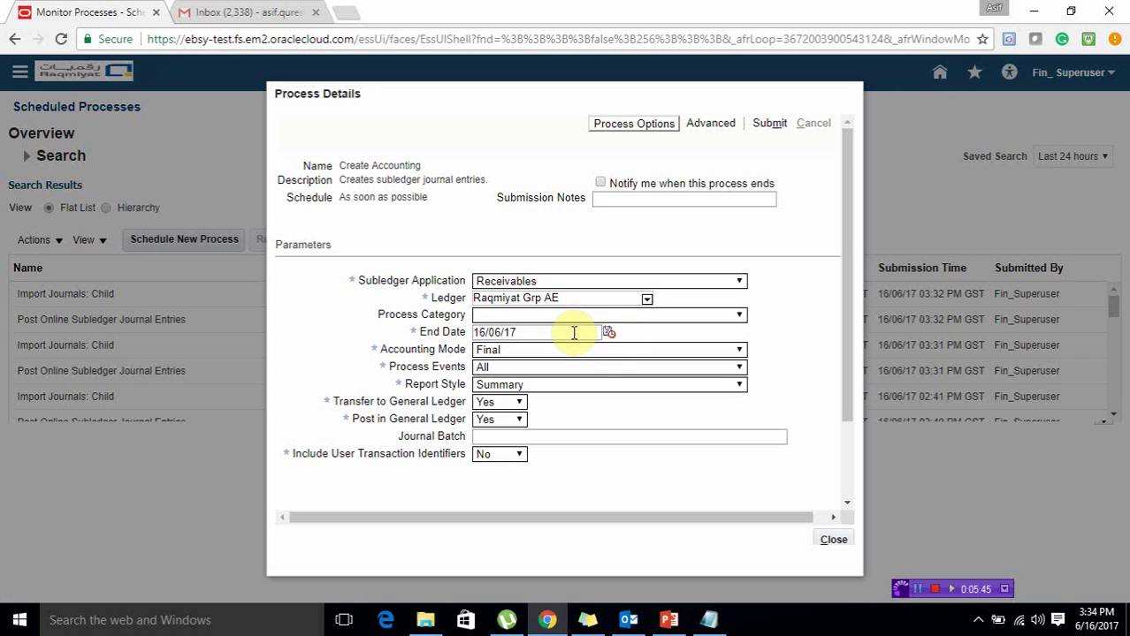
# - Set end date 31/03/17 and Detail report style, then submit and acknowledge the confirmation
pyautogui.click(609, 332)
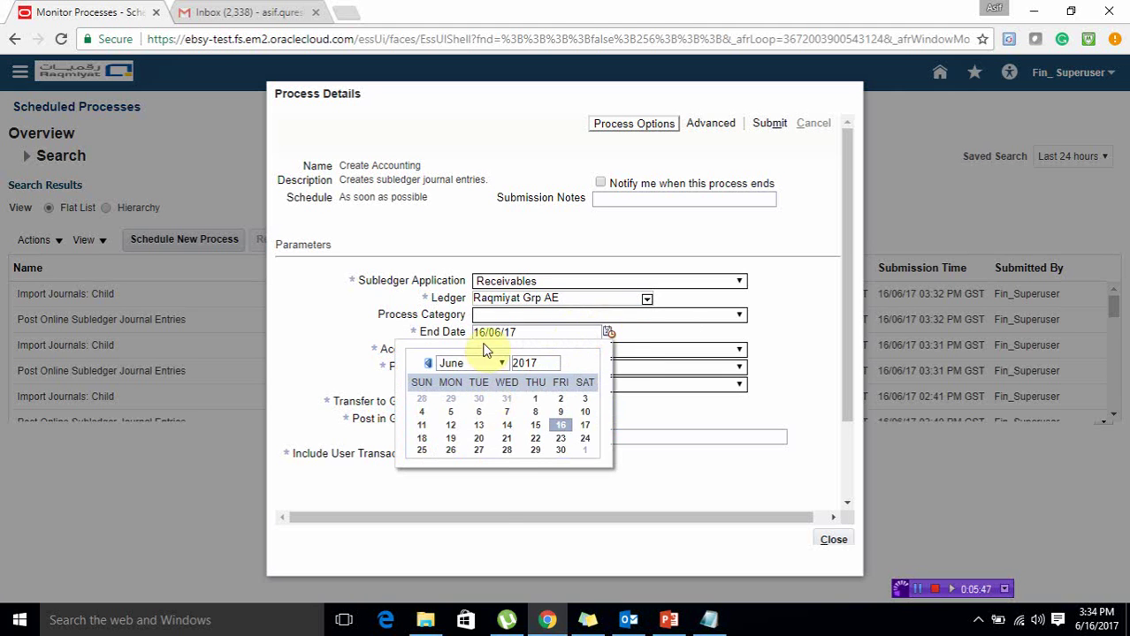
pyautogui.click(502, 363)
pyautogui.click(468, 405)
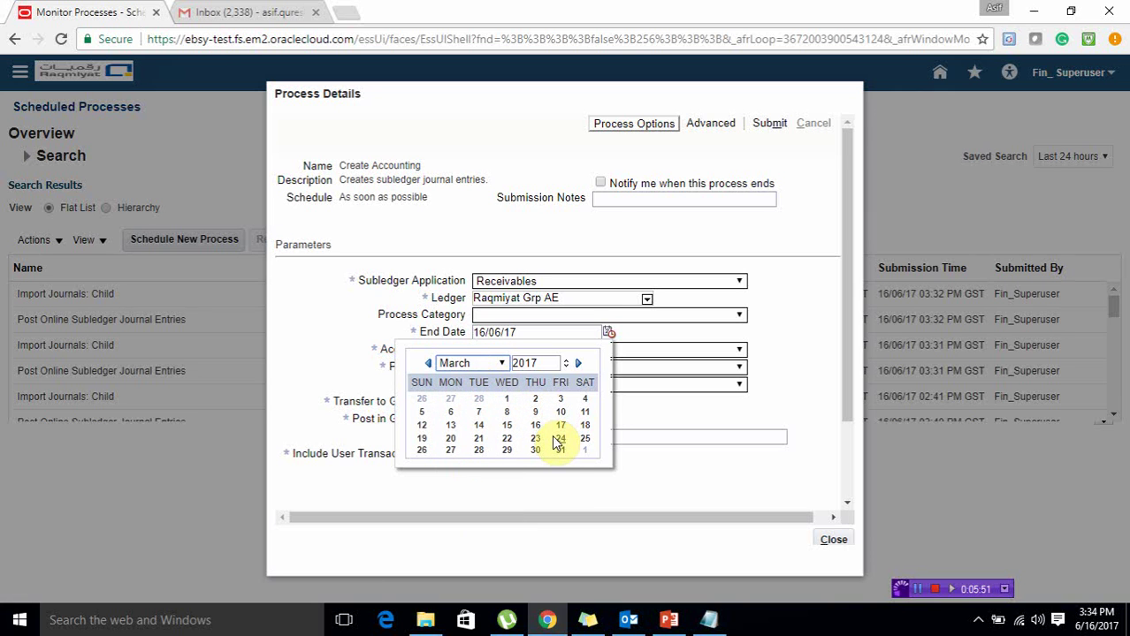
pyautogui.click(560, 450)
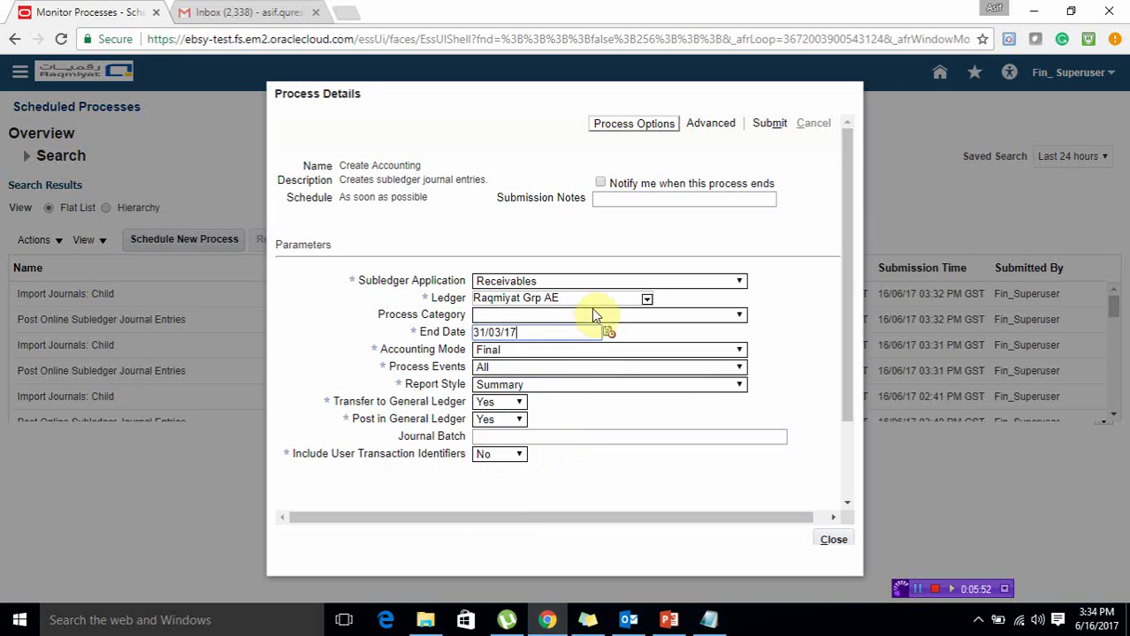
pyautogui.click(512, 384)
pyautogui.click(491, 400)
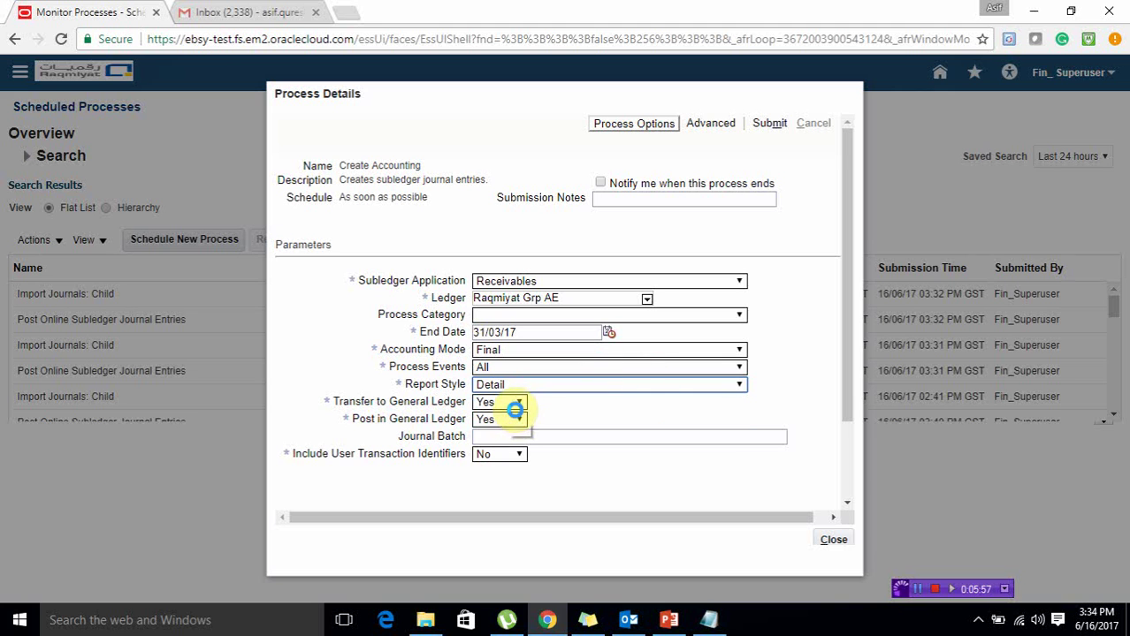
pyautogui.click(769, 123)
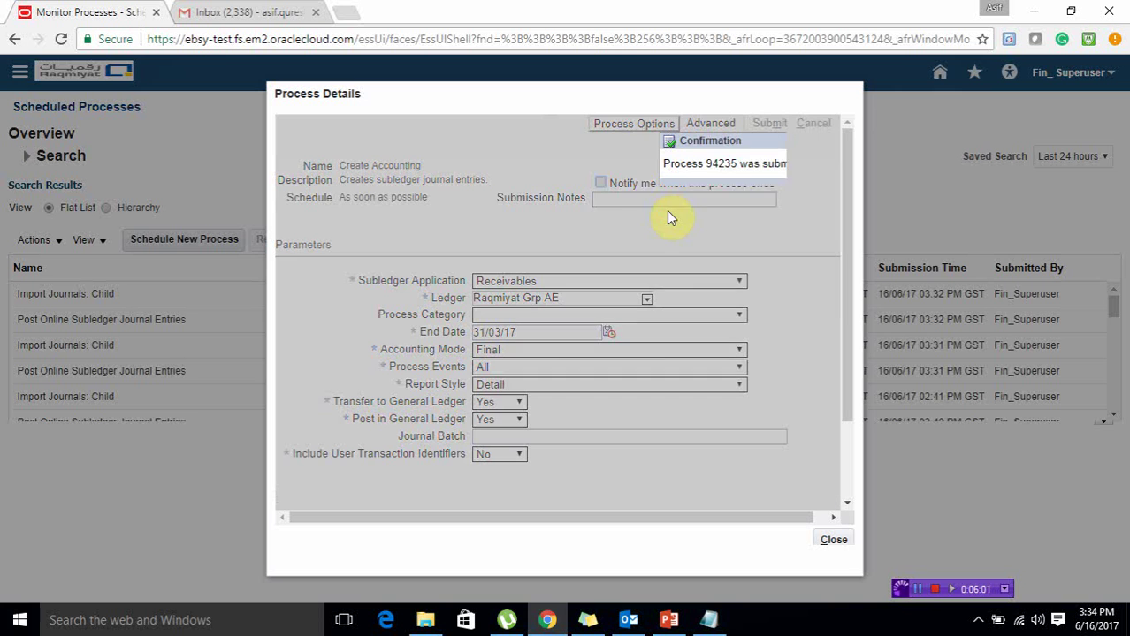
pyautogui.click(766, 190)
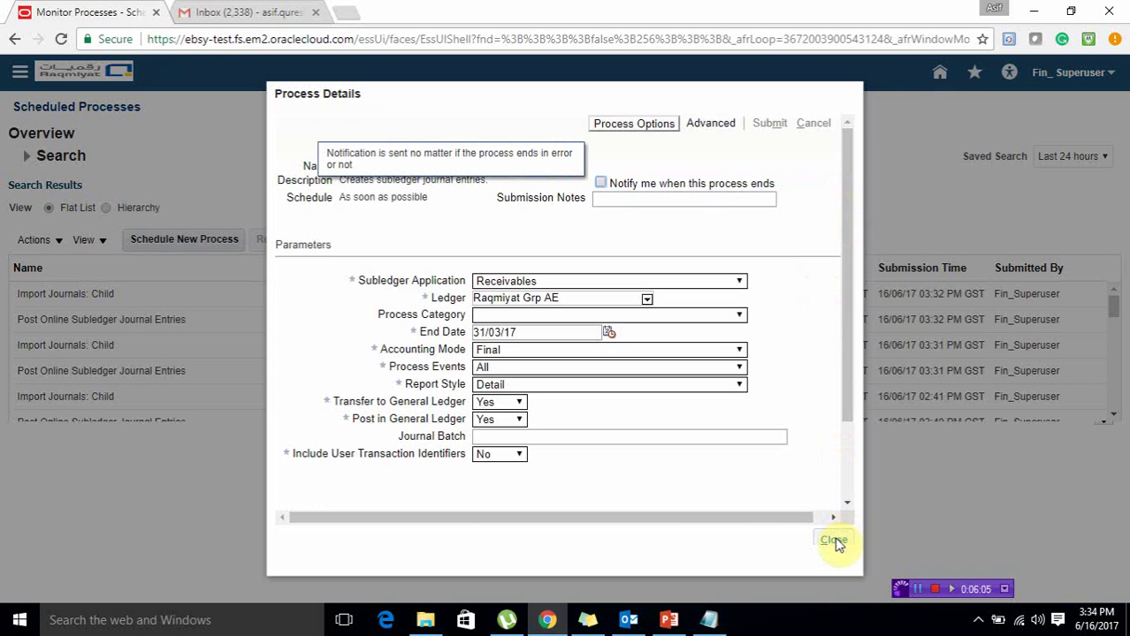
# - Close the process details and refresh the list until Create Accounting 94235's subprocesses appear
pyautogui.click(834, 539)
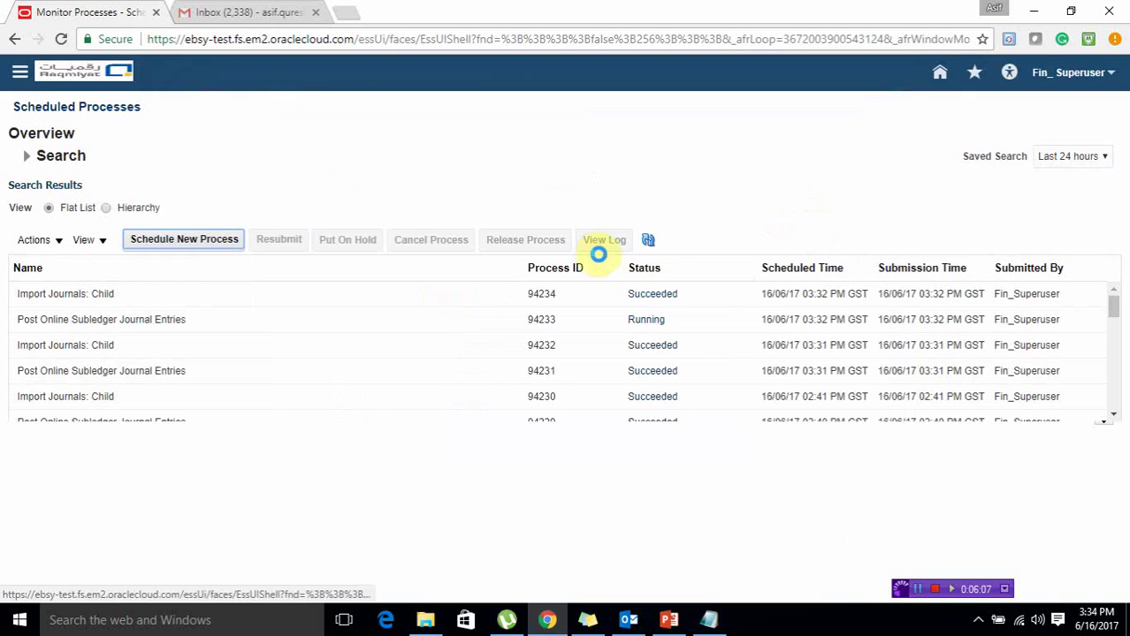
pyautogui.click(650, 240)
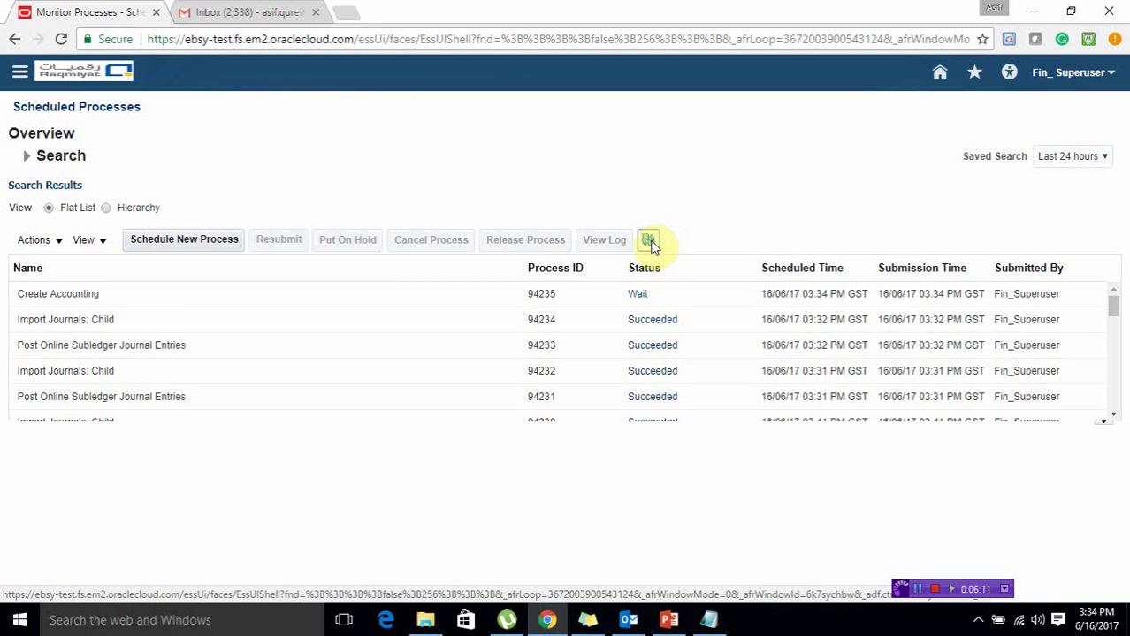
pyautogui.click(650, 240)
pyautogui.click(650, 243)
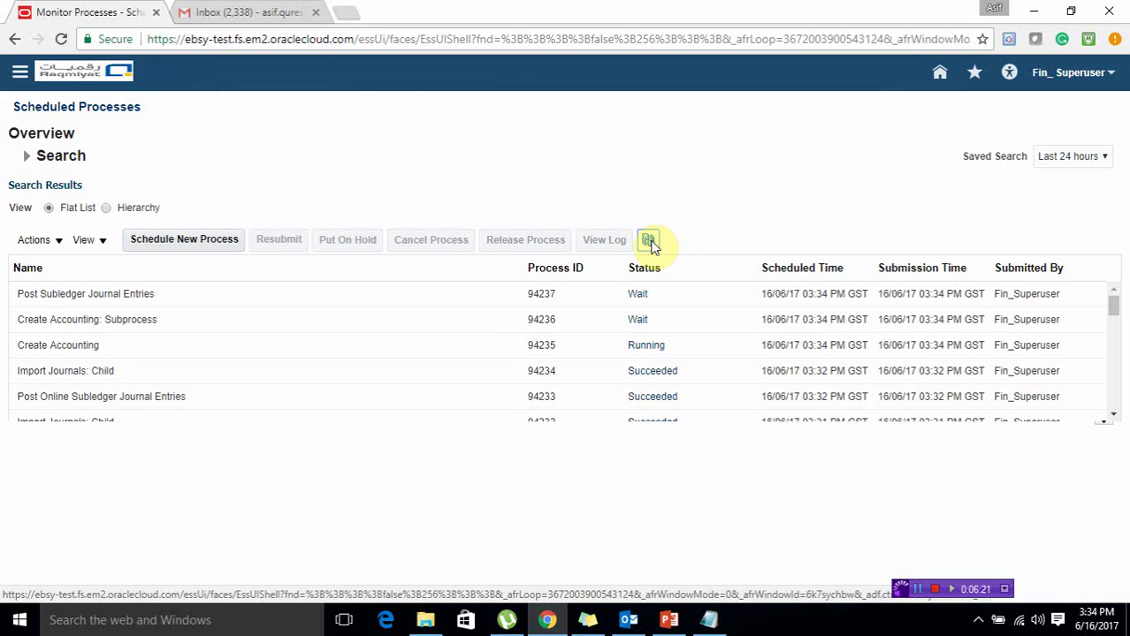
pyautogui.click(651, 242)
pyautogui.click(650, 243)
pyautogui.click(650, 243)
pyautogui.click(651, 243)
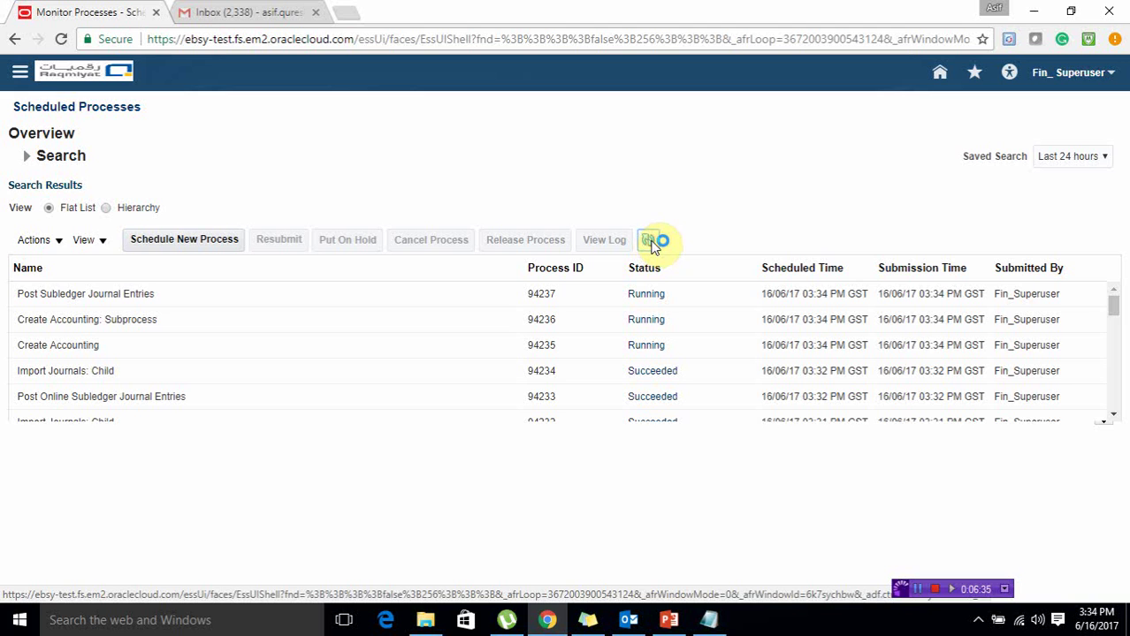
pyautogui.click(650, 243)
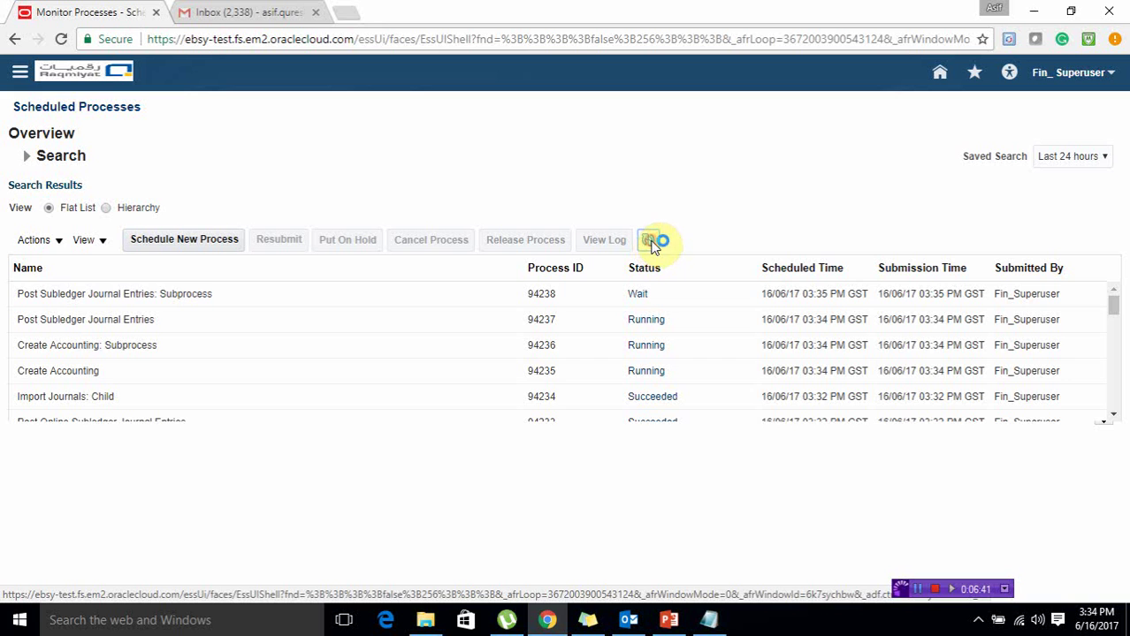
pyautogui.click(646, 239)
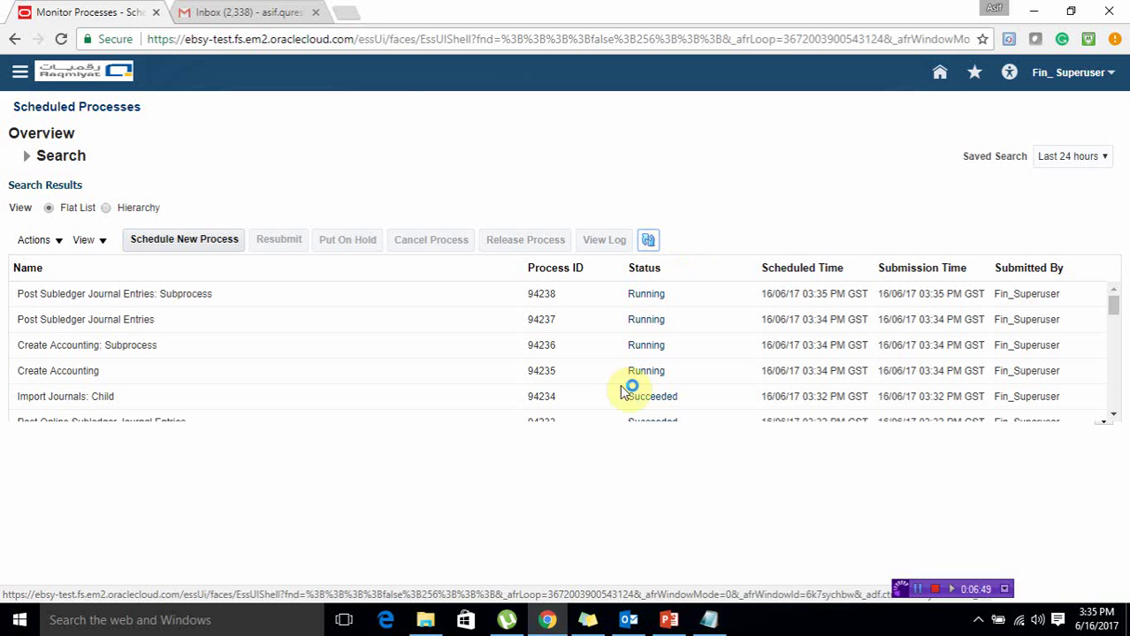
# - Highlight the Posting to GL and Debit and Credit Memo agenda items on the training slides
pyautogui.moveTo(669, 619)
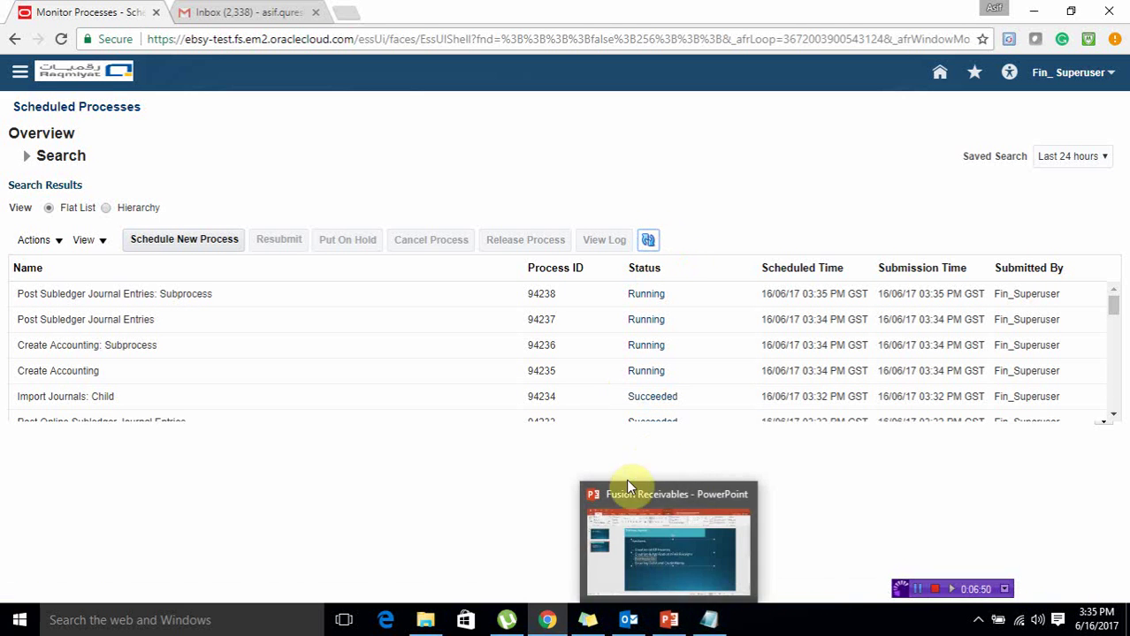
pyautogui.click(652, 554)
pyautogui.click(365, 350)
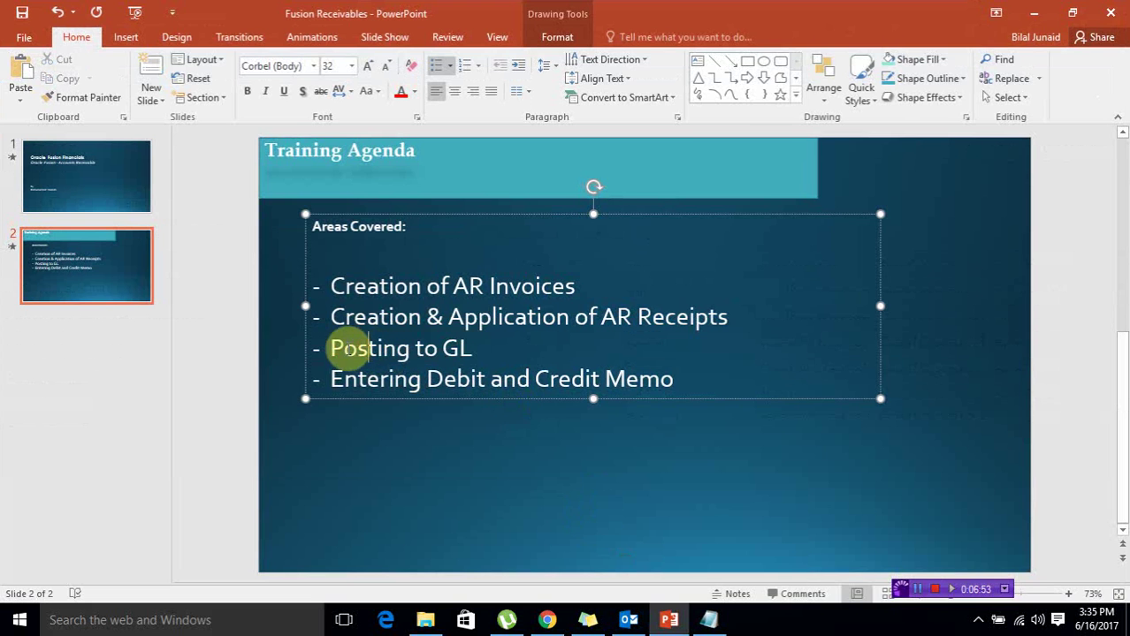
pyautogui.moveTo(345, 348); pyautogui.dragTo(724, 383)
pyautogui.click(425, 379)
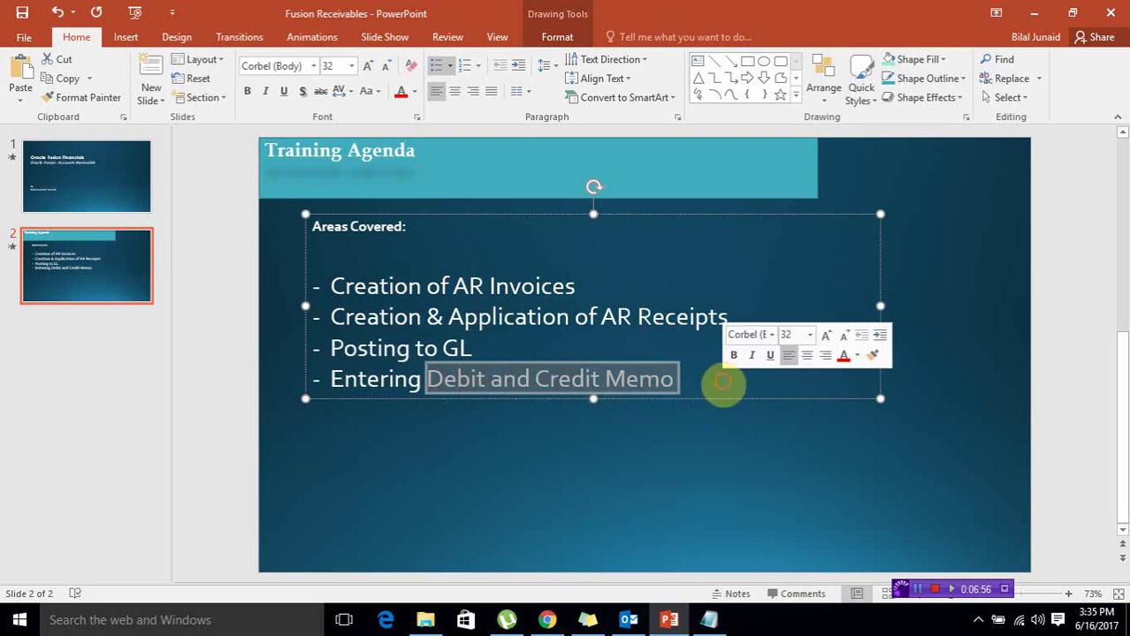
pyautogui.click(703, 421)
pyautogui.click(1032, 14)
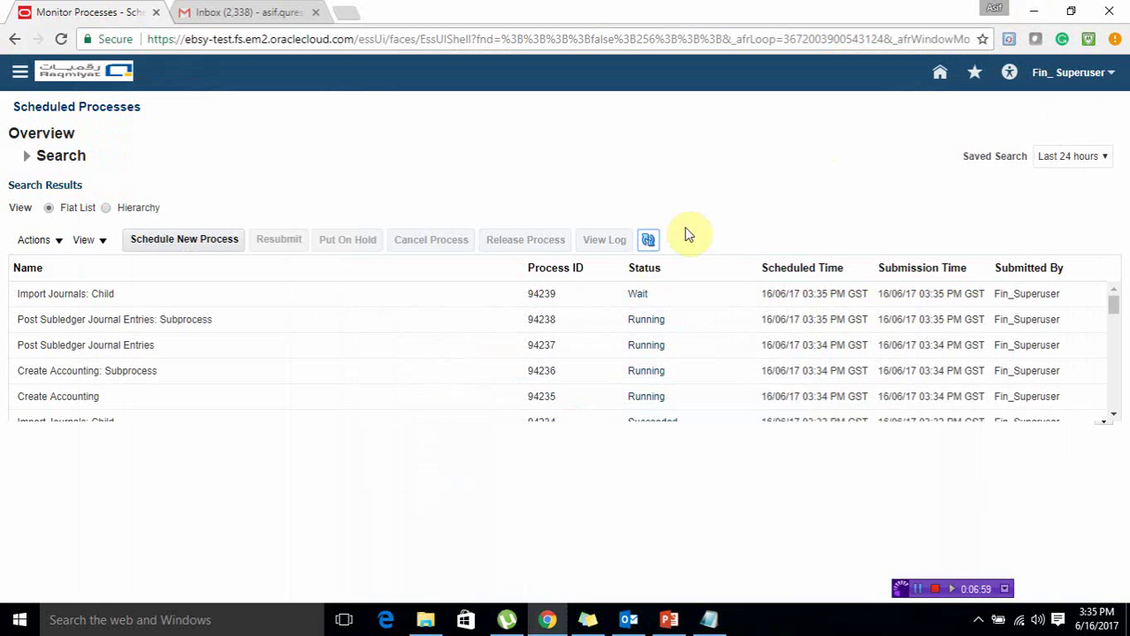